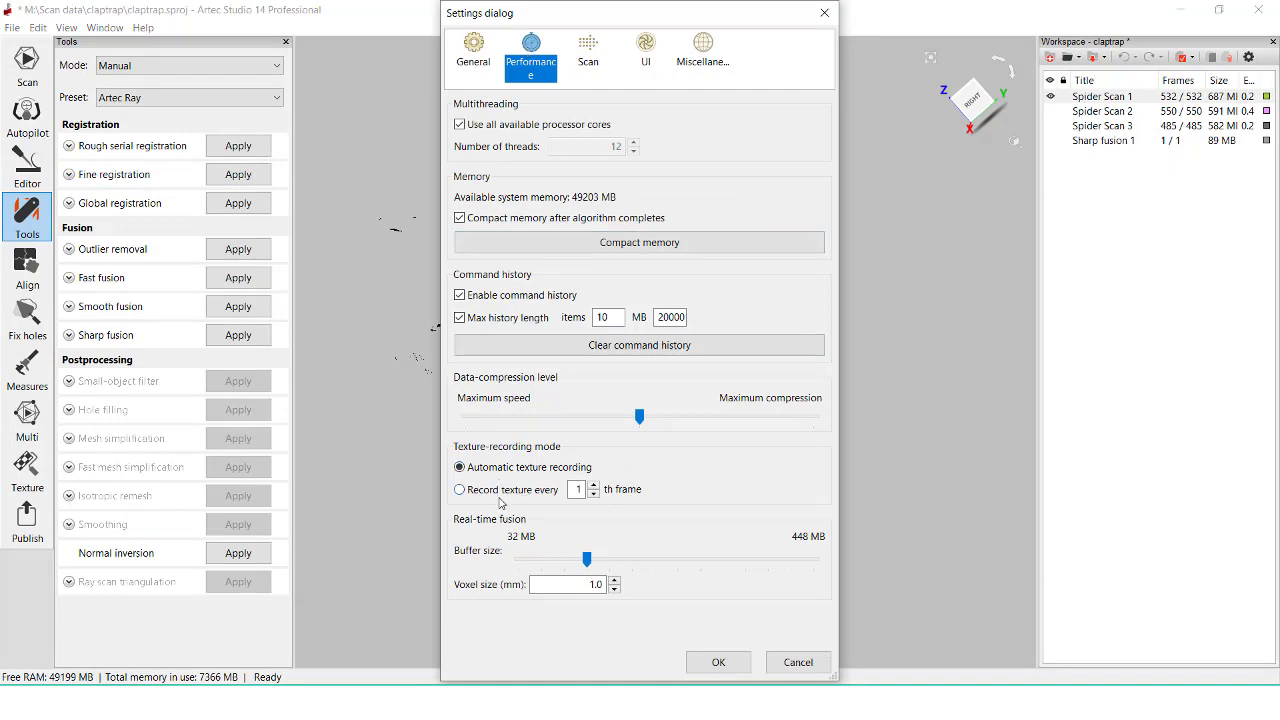
Step: Accept the performance settings and review the polygon count of Sharp fusion 1 and the Mesh simplification parameters
click(718, 662)
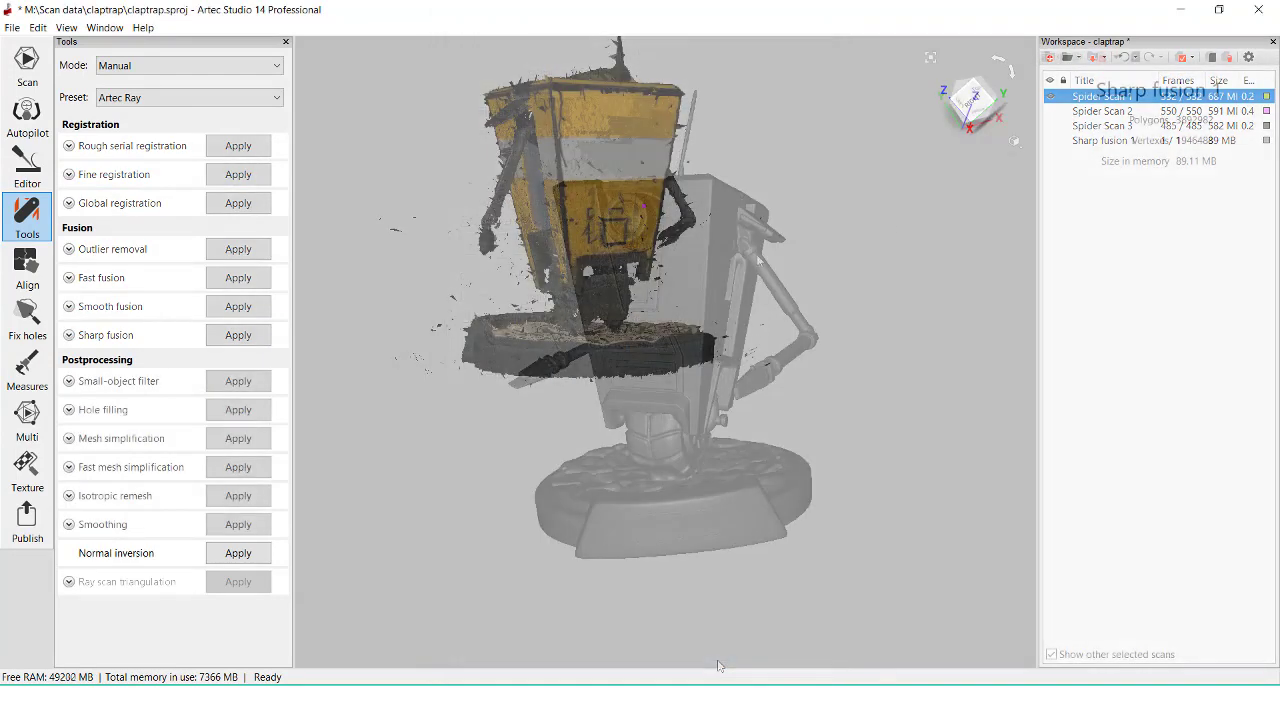
click(1200, 140)
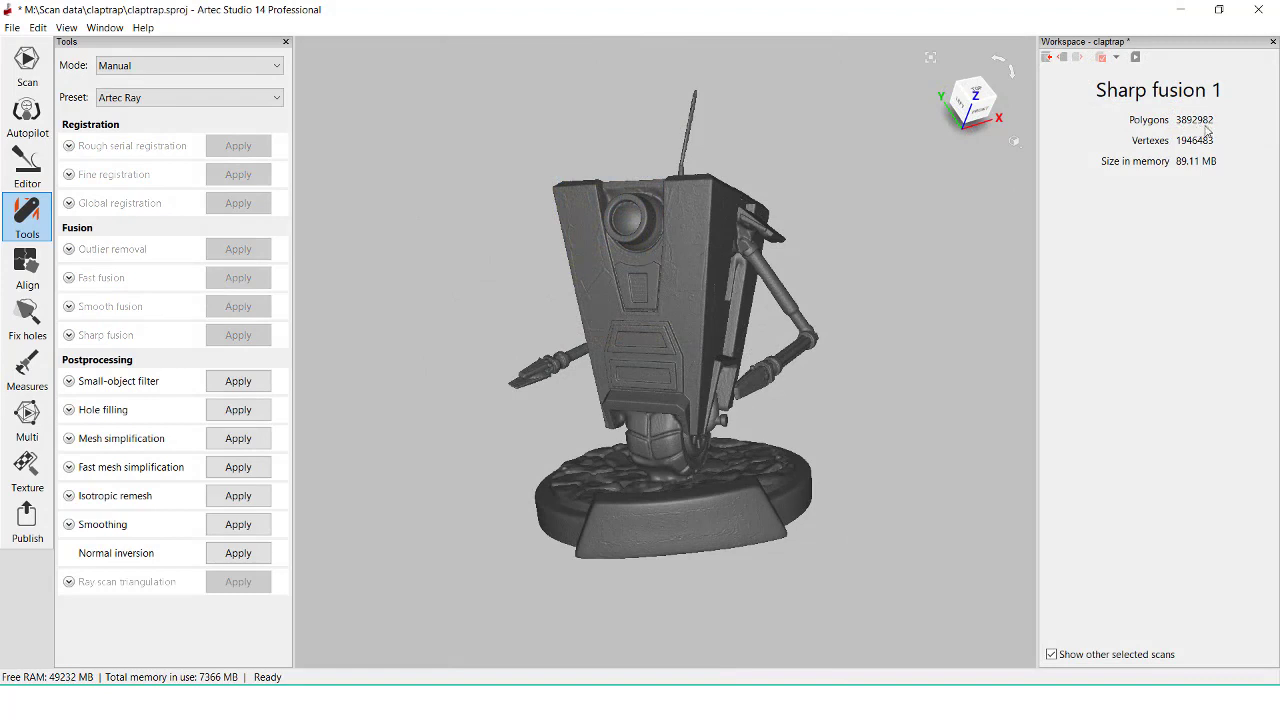
click(92, 440)
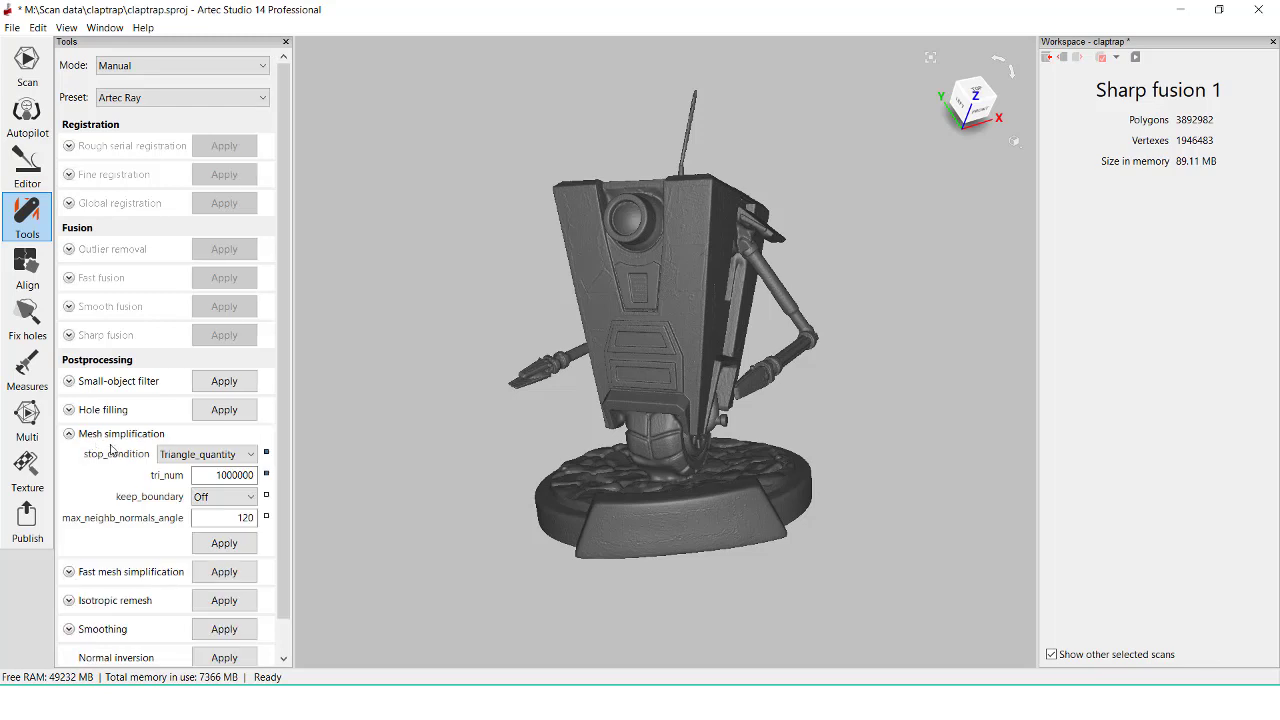
Step: Duplicate the Sharp fusion 1 model and rename the copy "Reduced mesh"
click(1047, 57)
right_click(1157, 141)
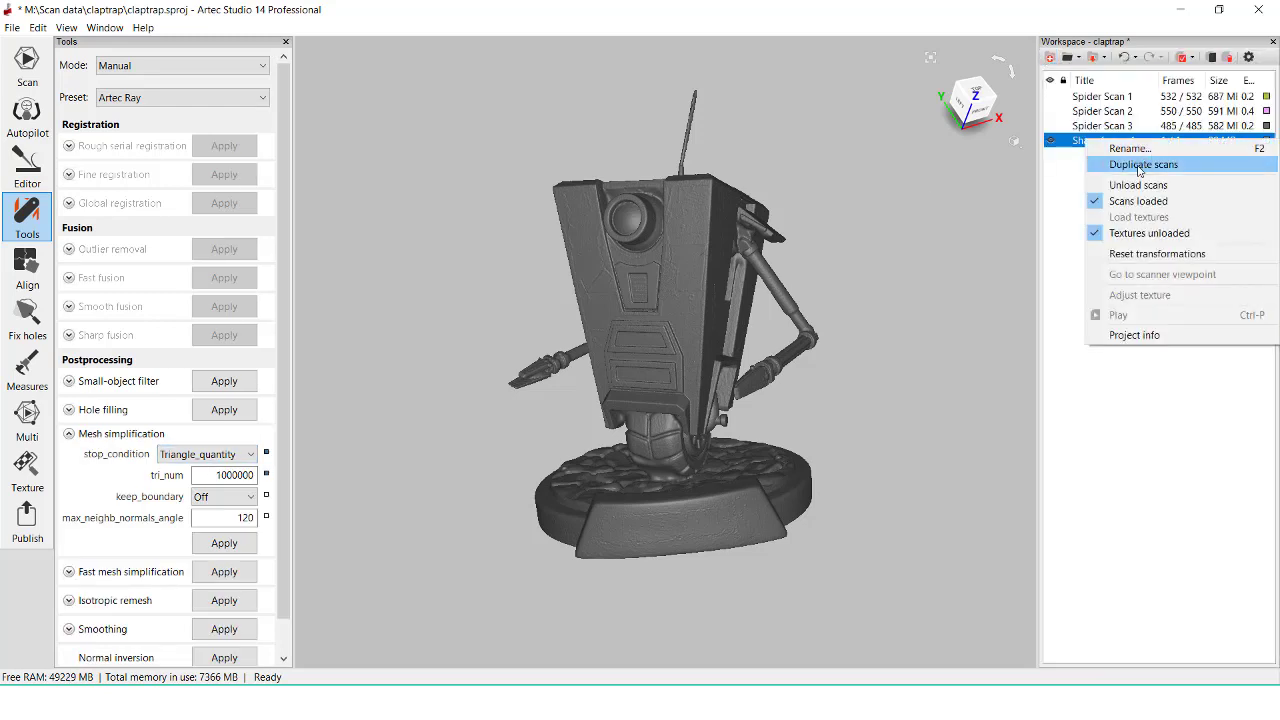
click(1138, 165)
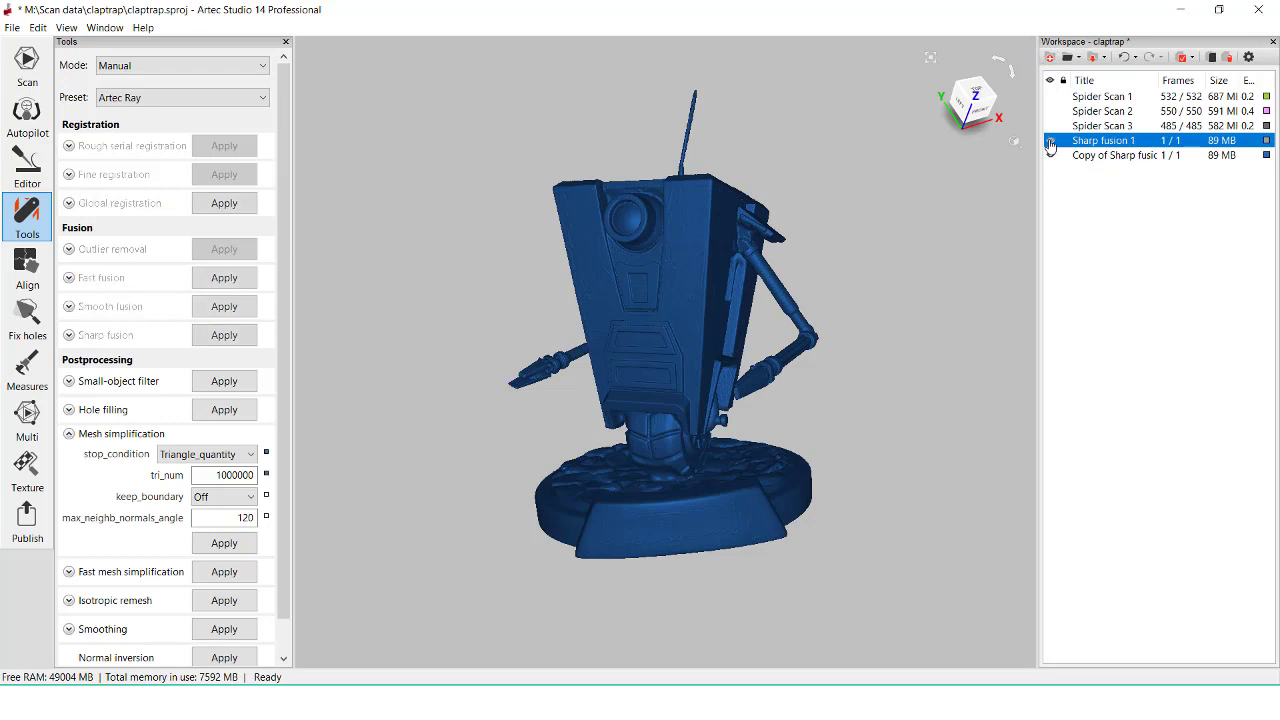
click(1106, 156)
right_click(1106, 156)
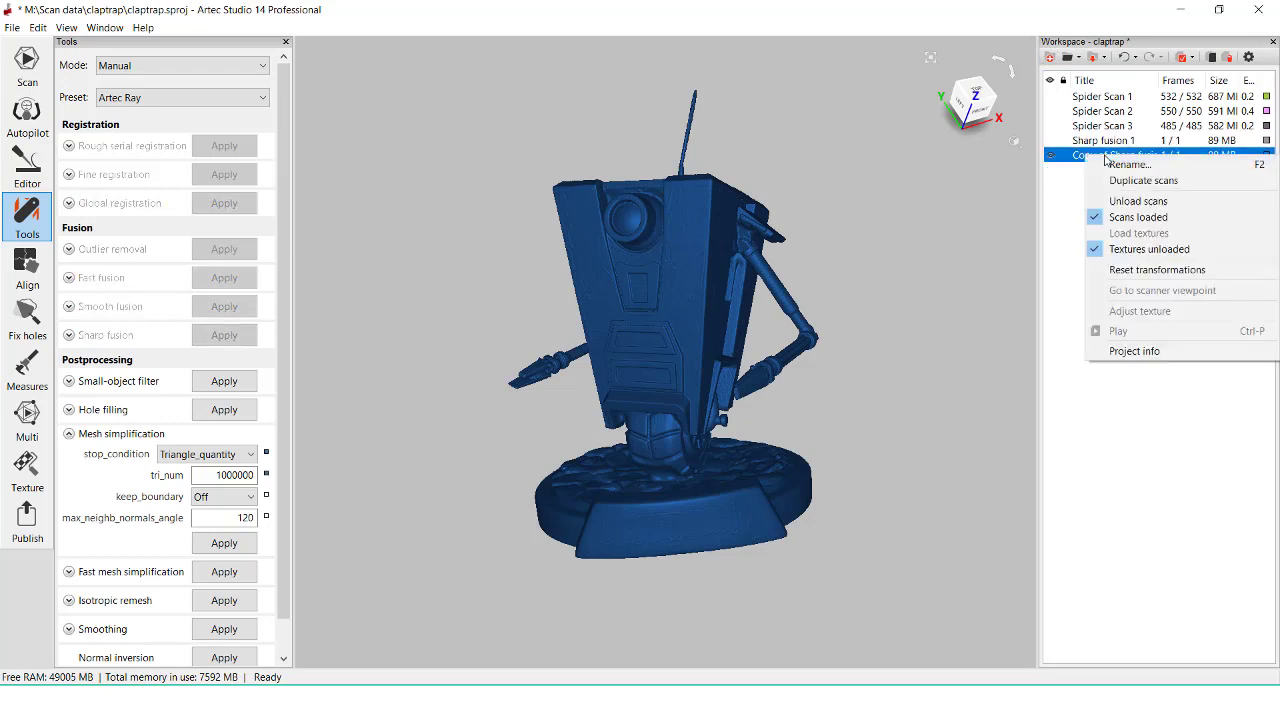
click(1112, 164)
text(Reduced mesh)
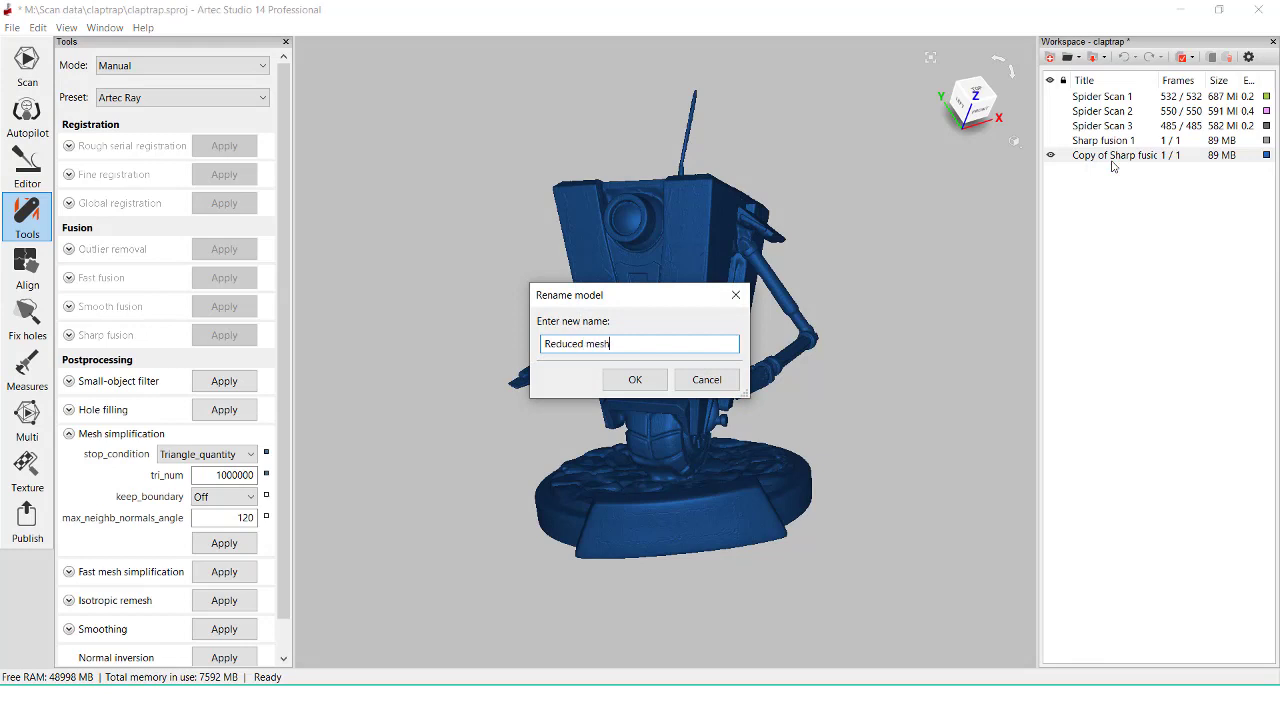
key(Return)
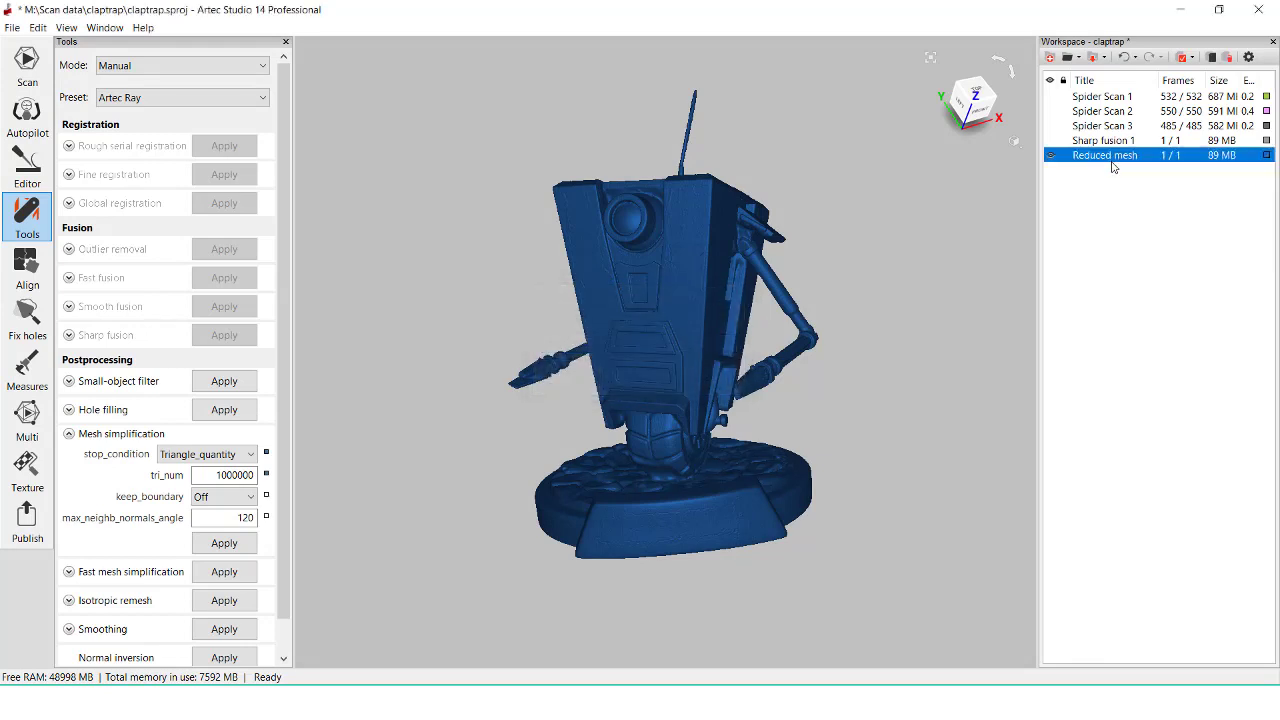
Step: Simplify Reduced mesh to 1000000 triangles with Mesh simplification and check its resulting polygon count
click(224, 543)
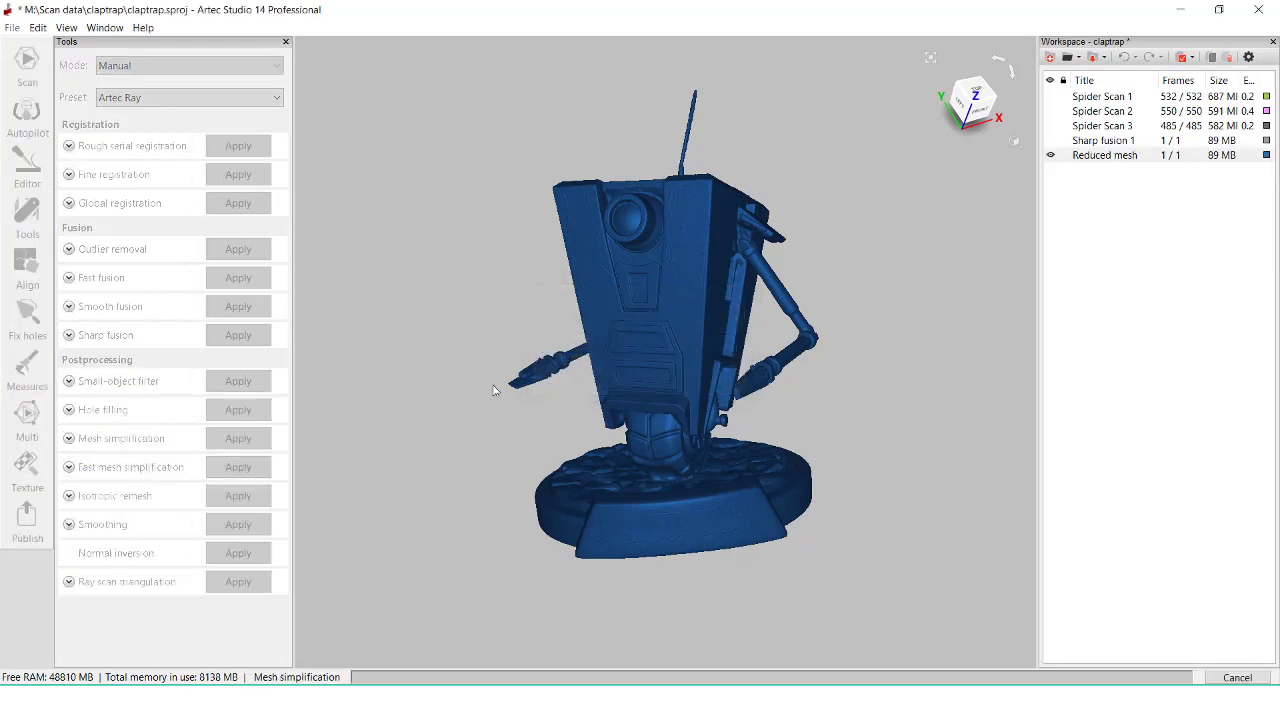
drag(659, 341, 700, 349)
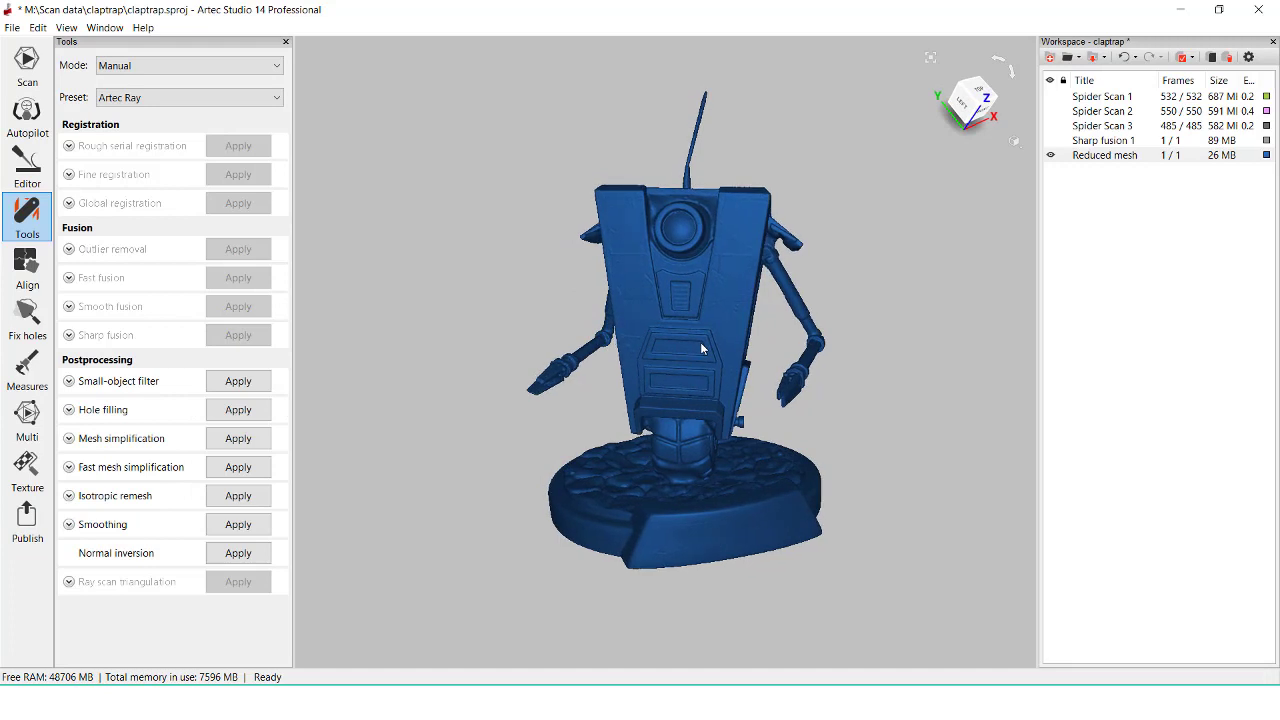
double_click(1114, 160)
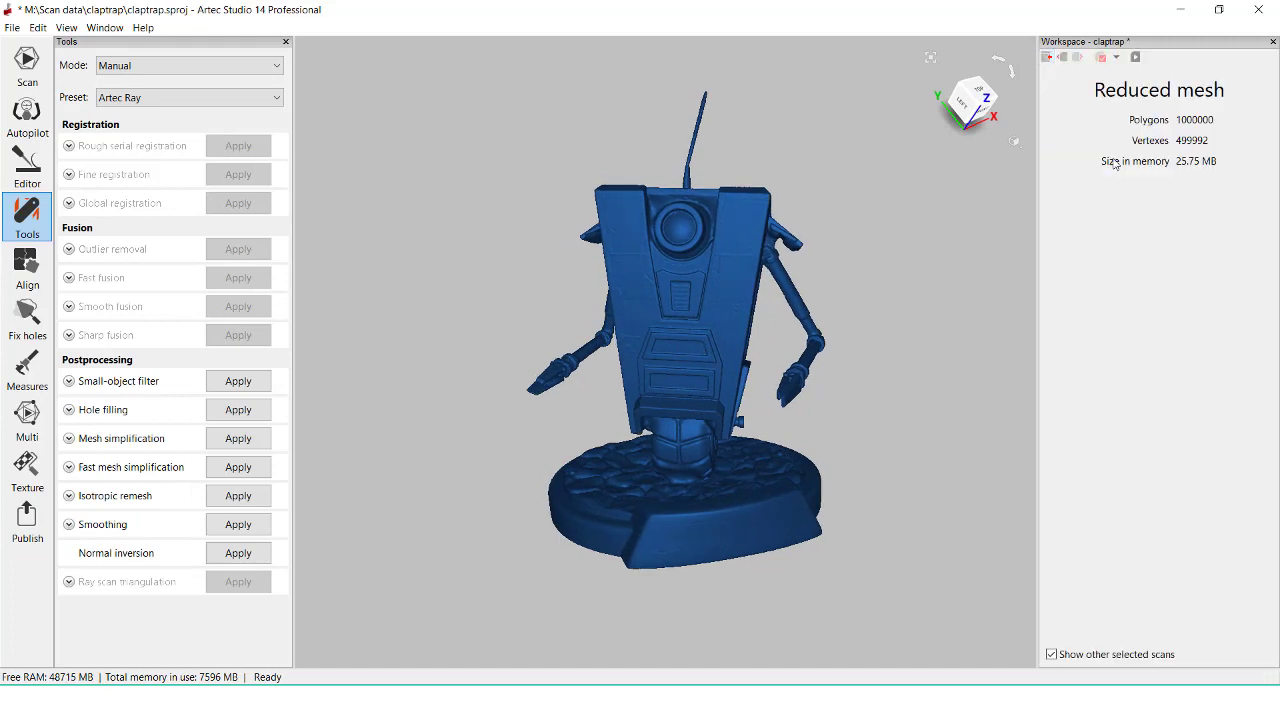
click(1048, 59)
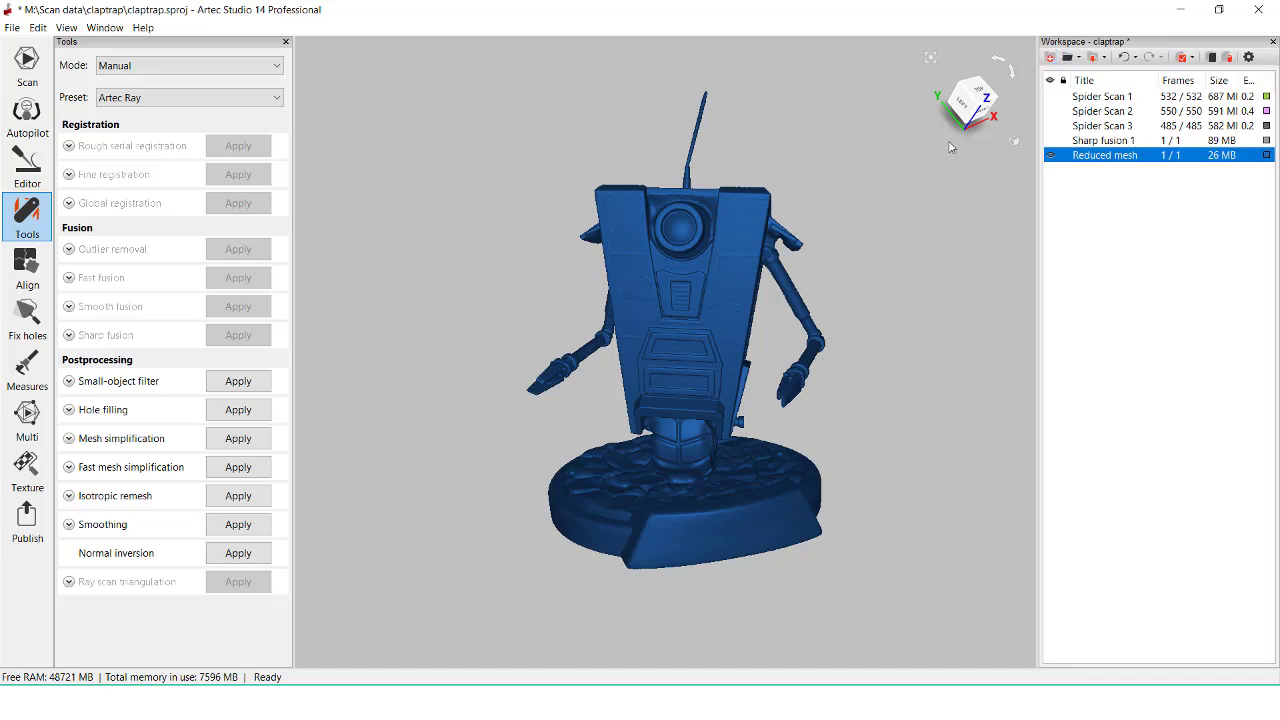
drag(718, 327, 680, 329)
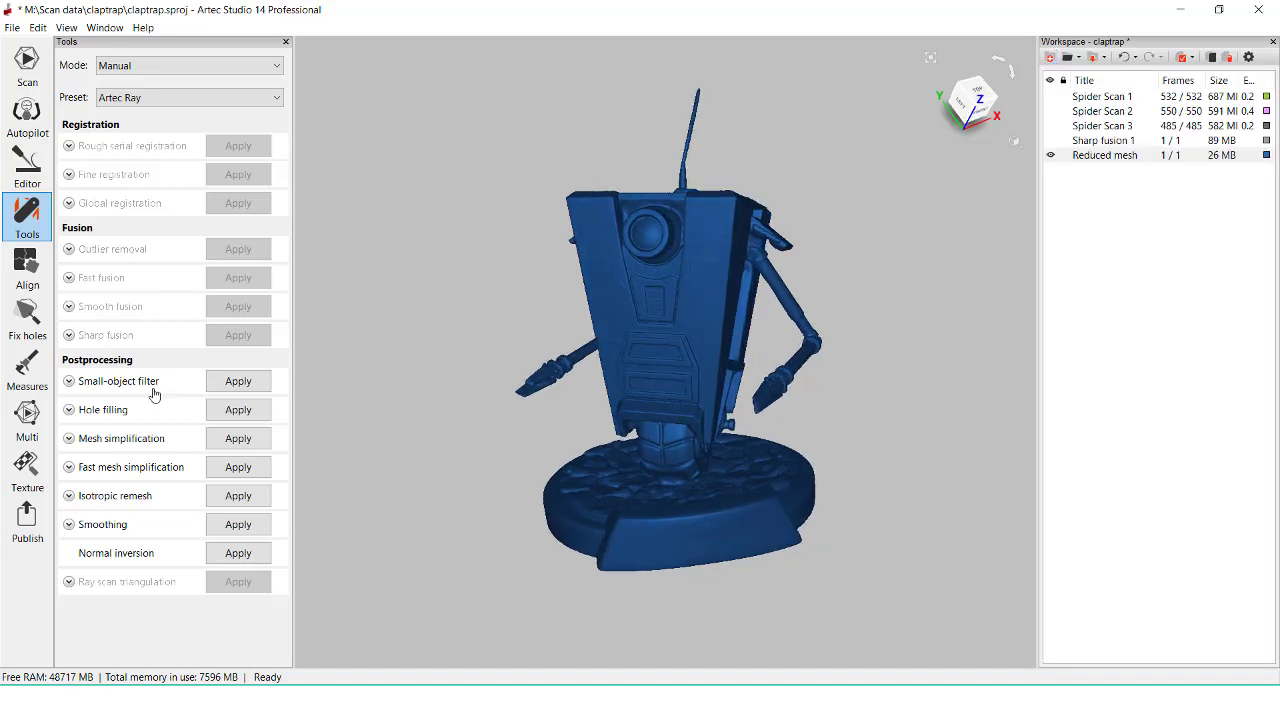
Step: Texture Reduced mesh from Spider Scan 1, 2 and 3 for Preview with an output texture size of 4096x4096
click(24, 474)
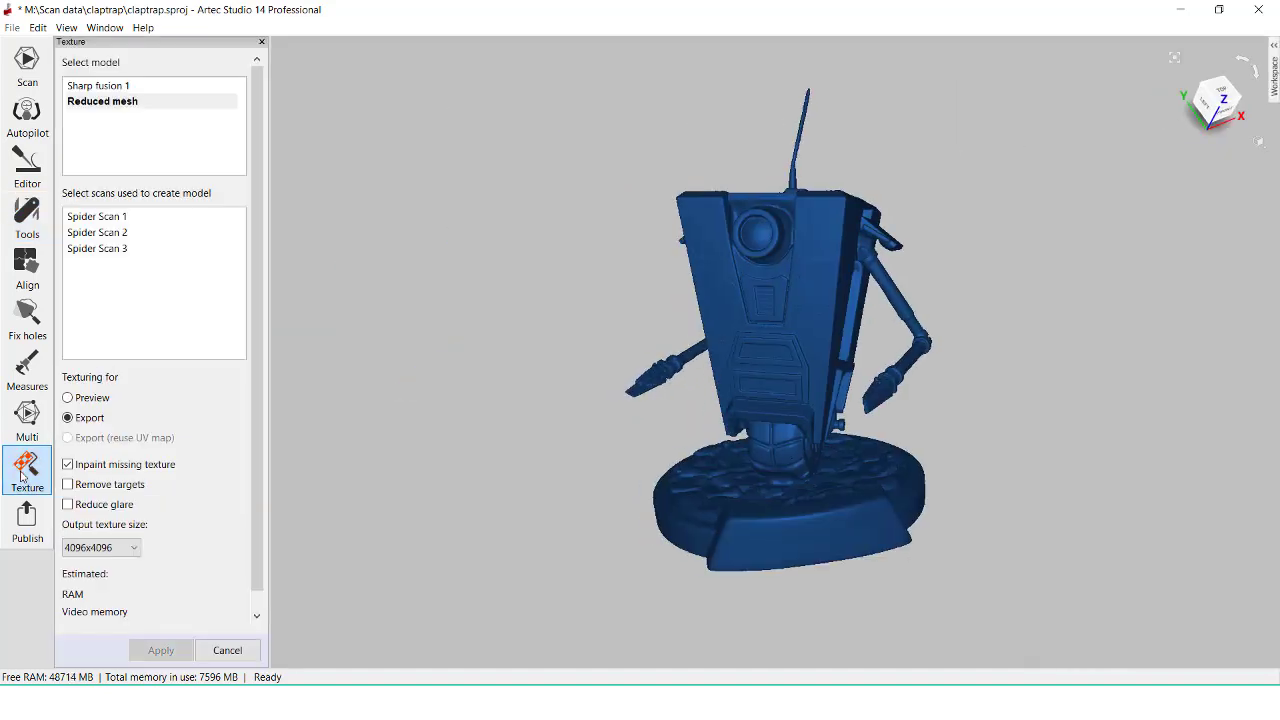
click(117, 215)
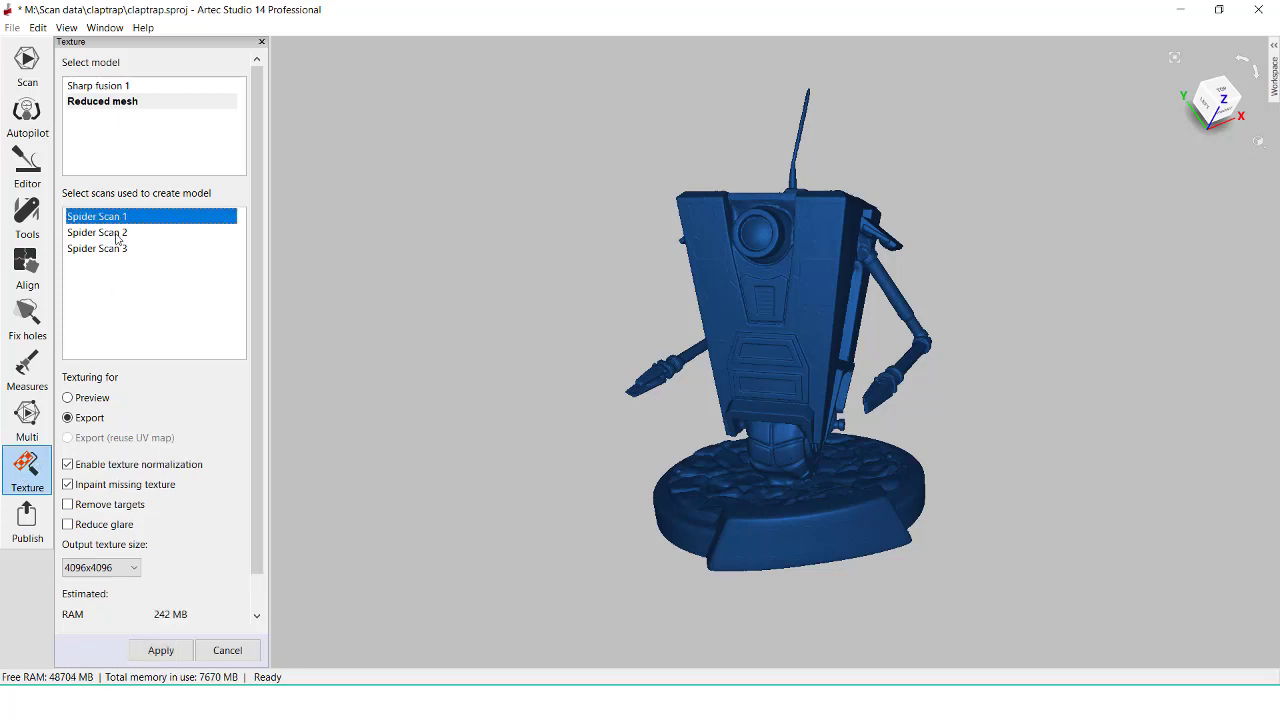
shift+click(121, 249)
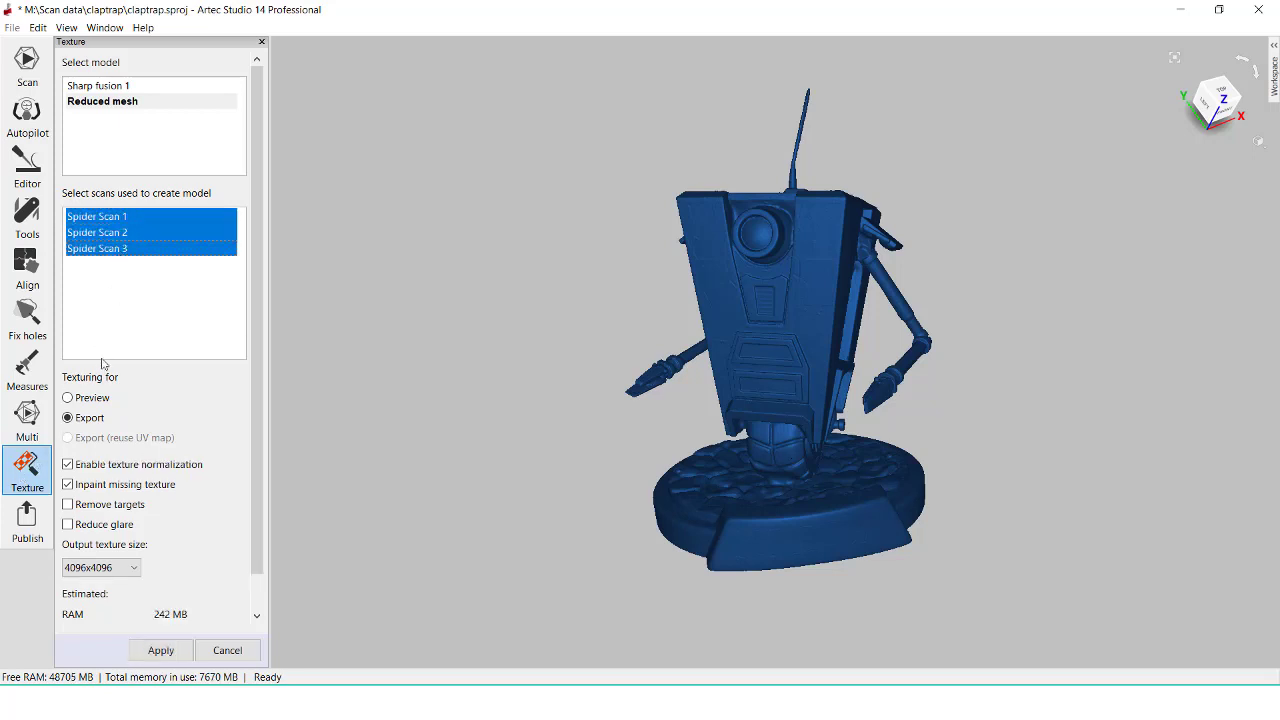
click(92, 401)
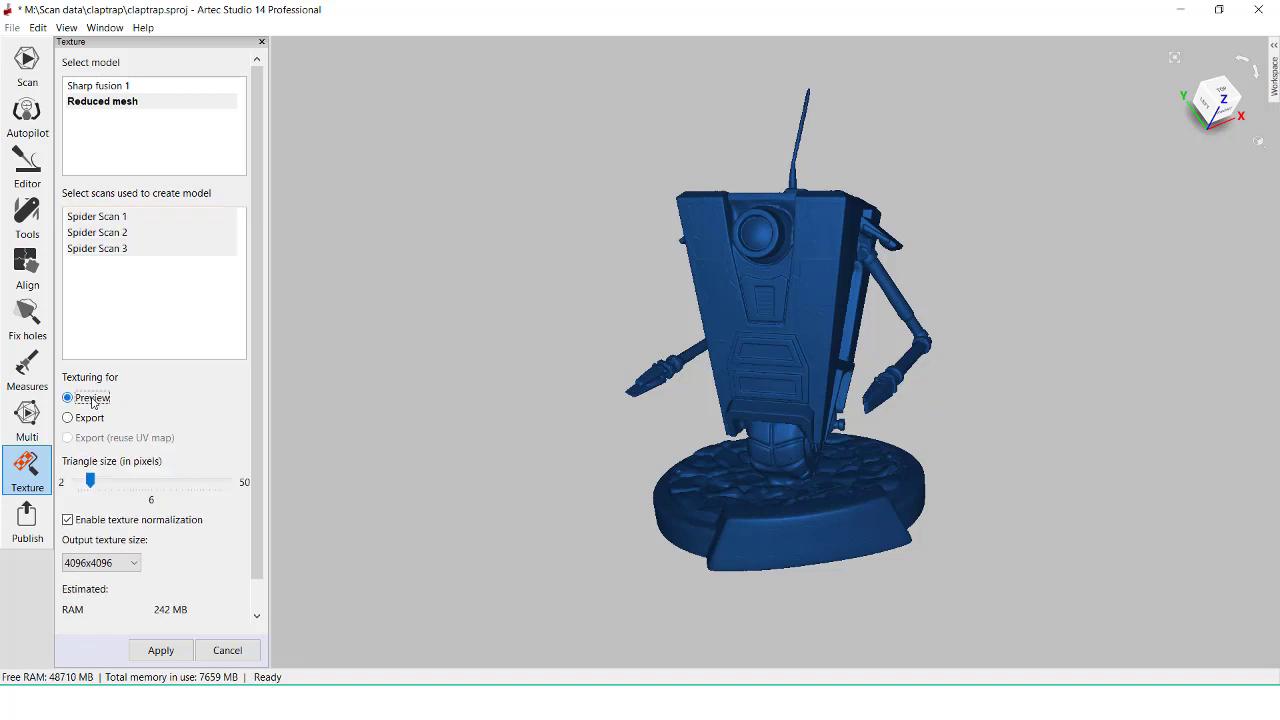
click(110, 562)
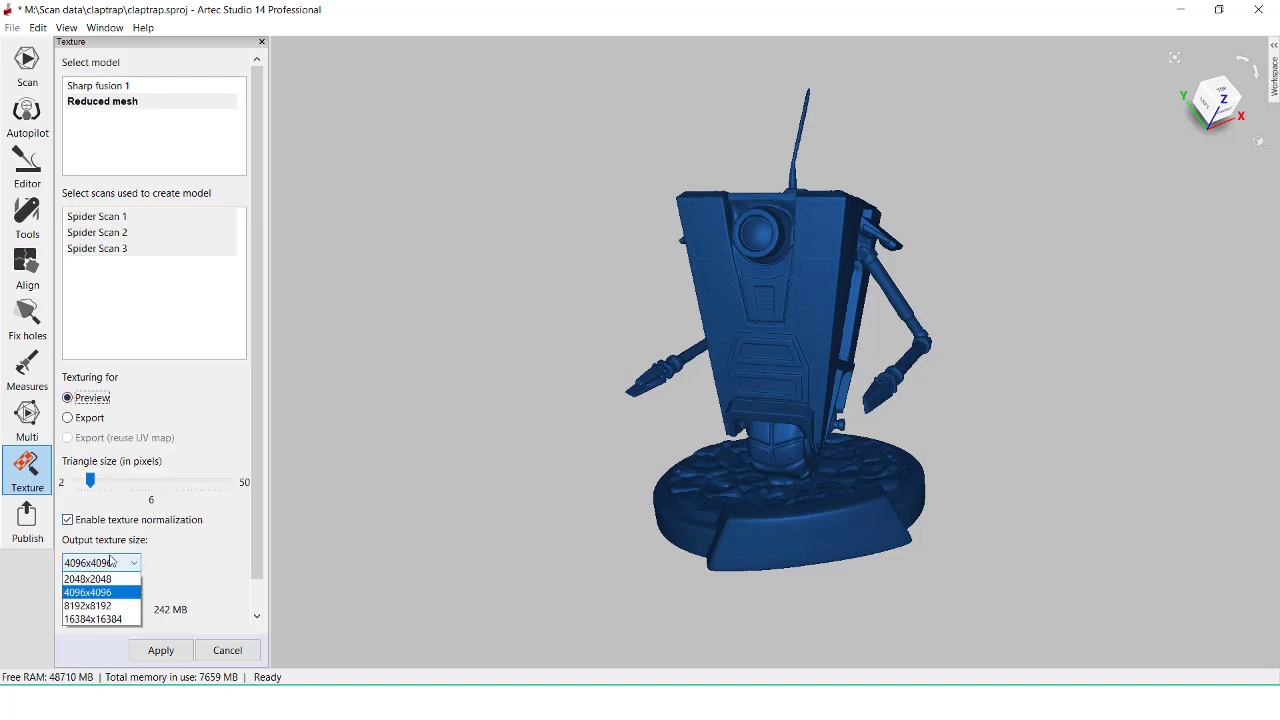
click(111, 625)
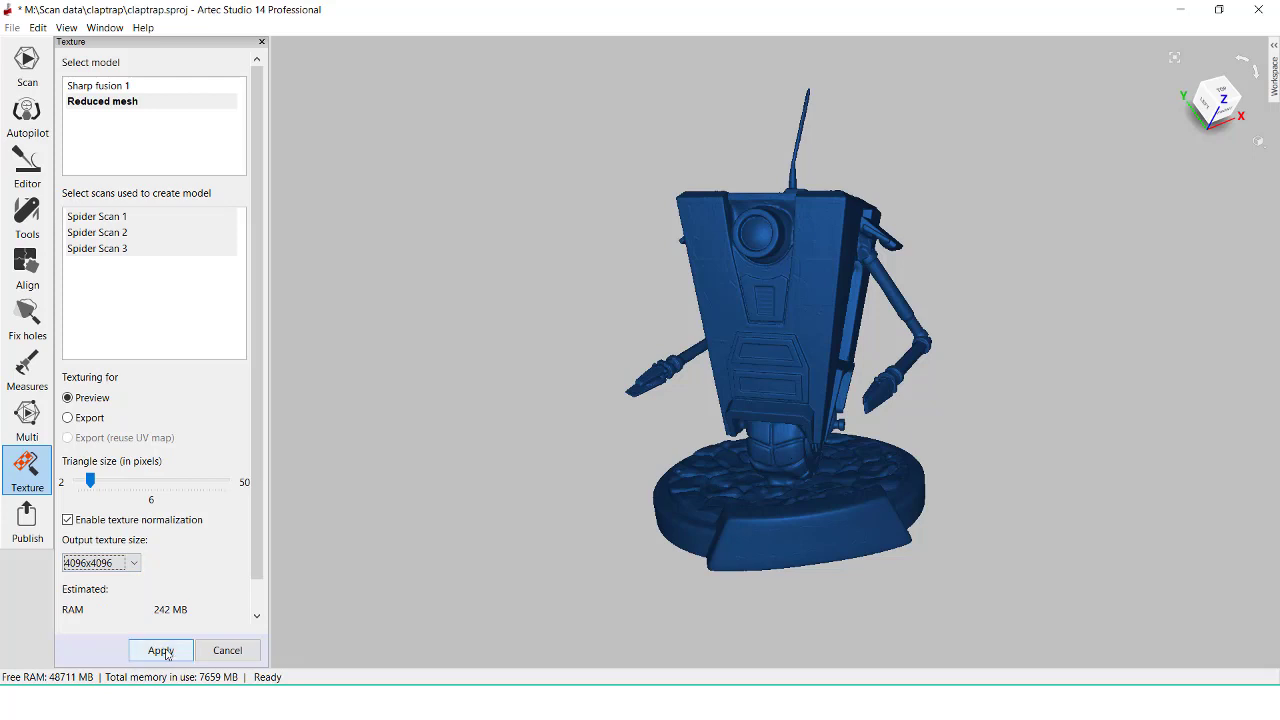
click(134, 566)
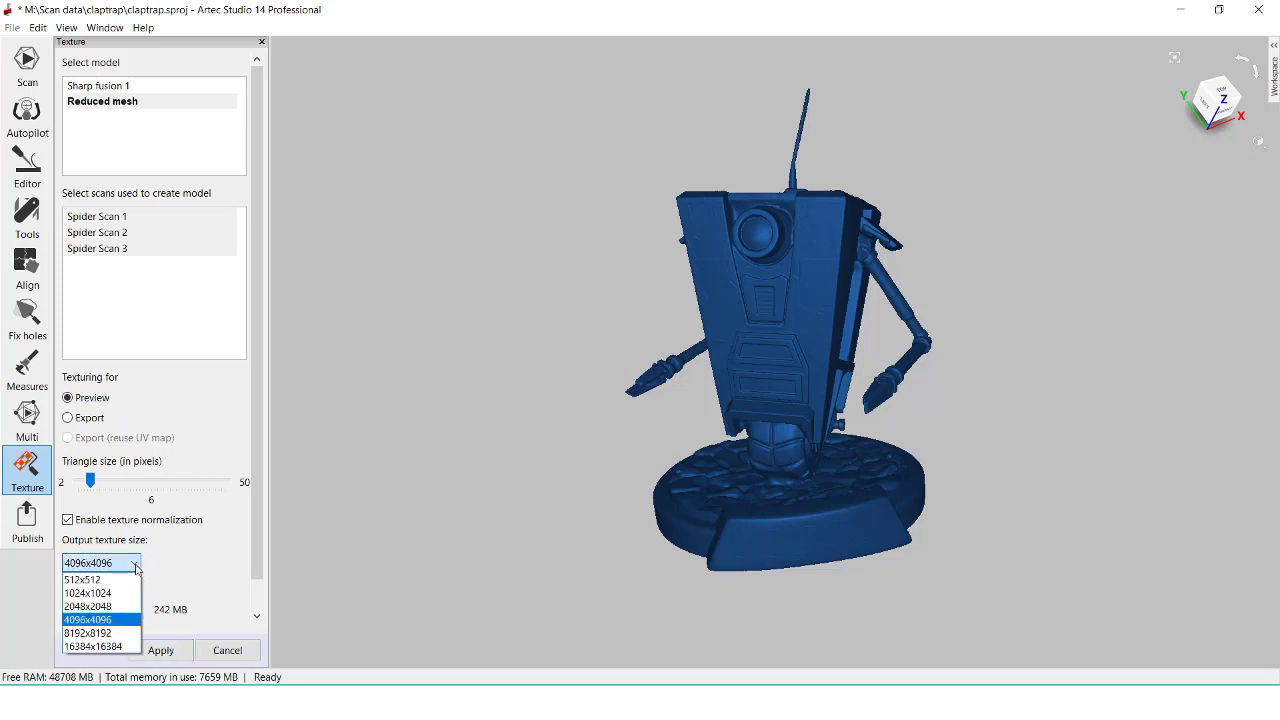
click(137, 566)
click(163, 652)
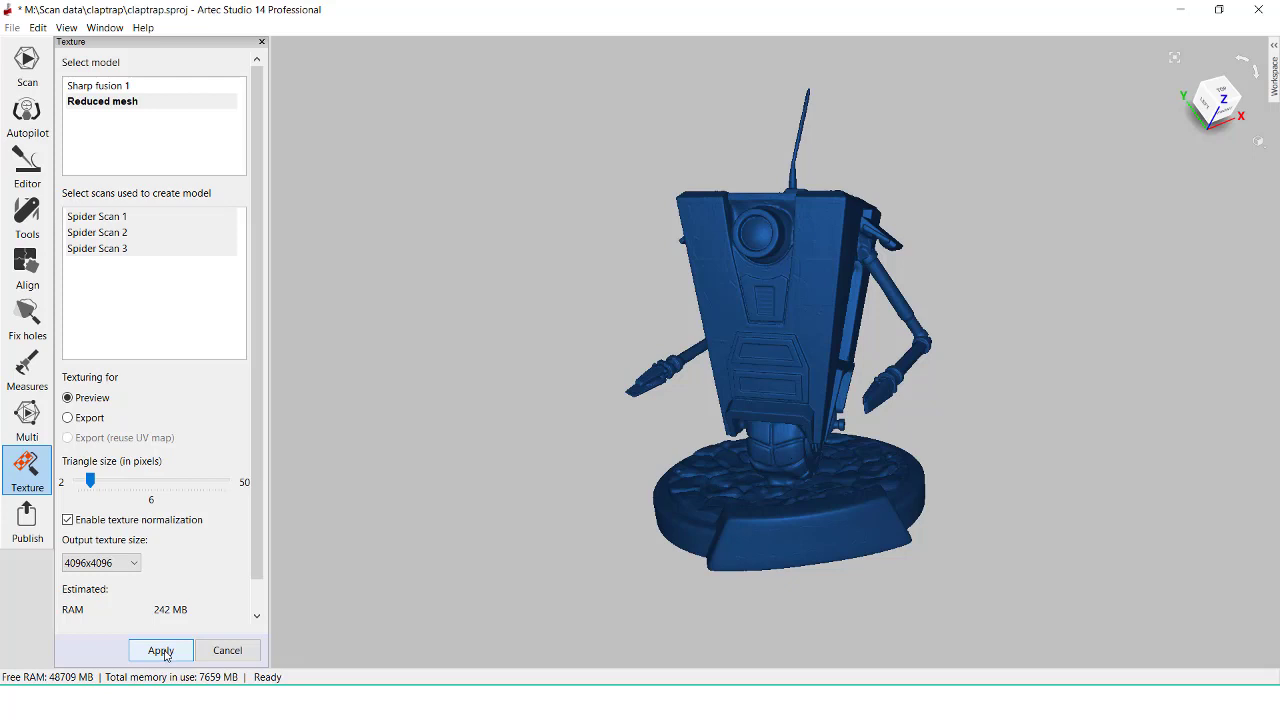
Step: Try out the brightness, hue and gamma adjustments on the textured model, reset all of them and apply the texture
drag(817, 393, 471, 366)
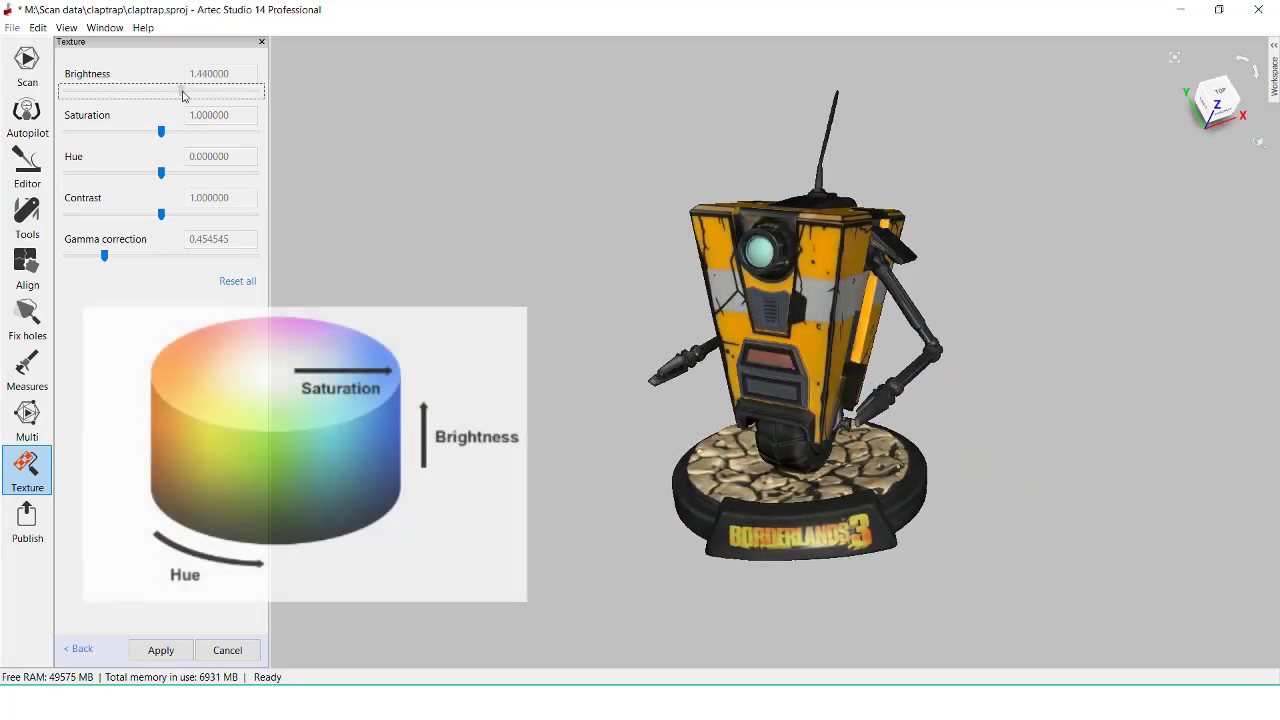
drag(163, 93, 163, 129)
drag(160, 174, 167, 210)
mouse_move(103, 255)
mouse_down()
mouse_move(149, 258)
mouse_move(62, 256)
mouse_move(84, 256)
mouse_up()
click(238, 281)
click(161, 650)
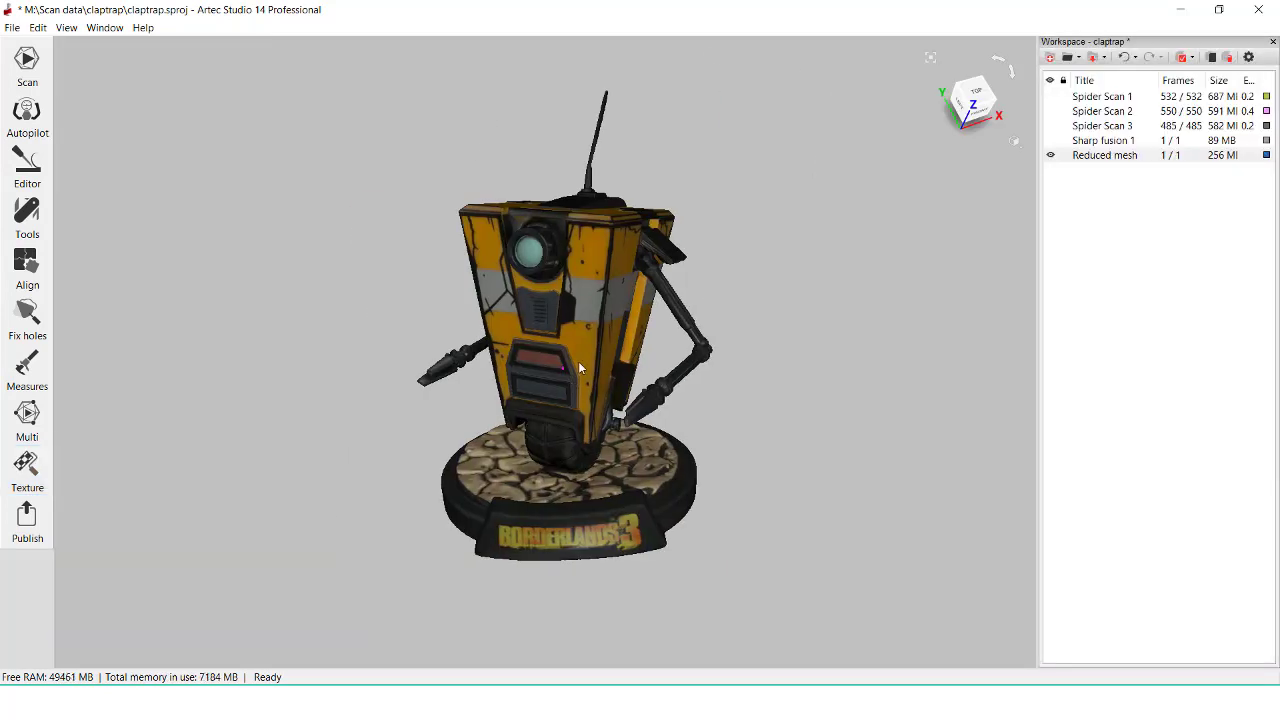
Step: Review the texture adjustment settings of Reduced mesh and leave them without changes
right_click(1107, 163)
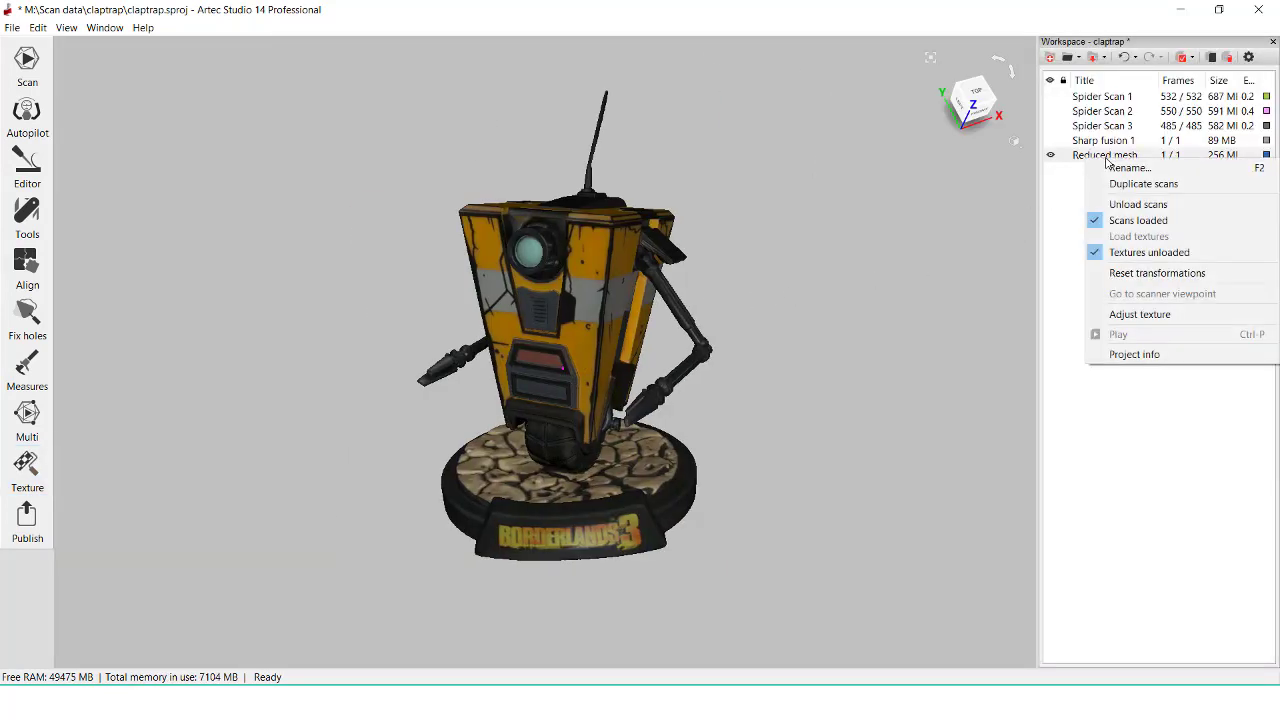
click(1090, 310)
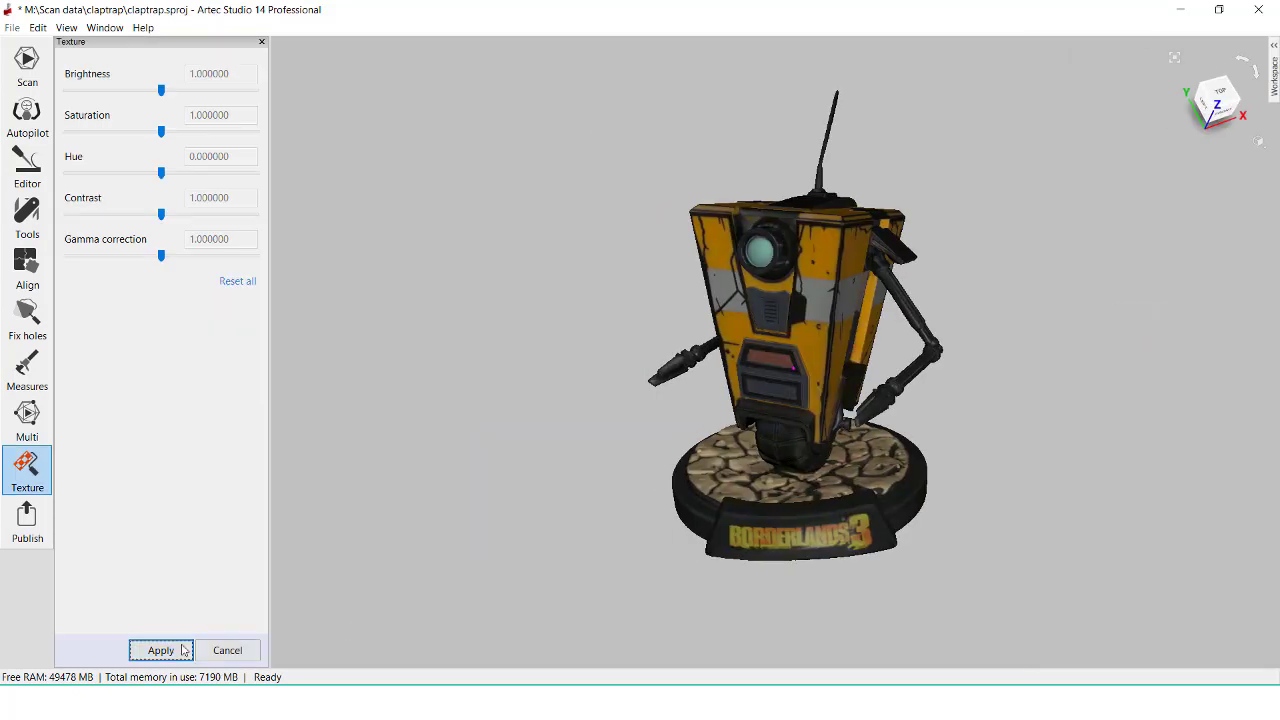
click(227, 651)
Step: Compare Reduced mesh in the Scan color display mode with the Texture color mode
click(1017, 143)
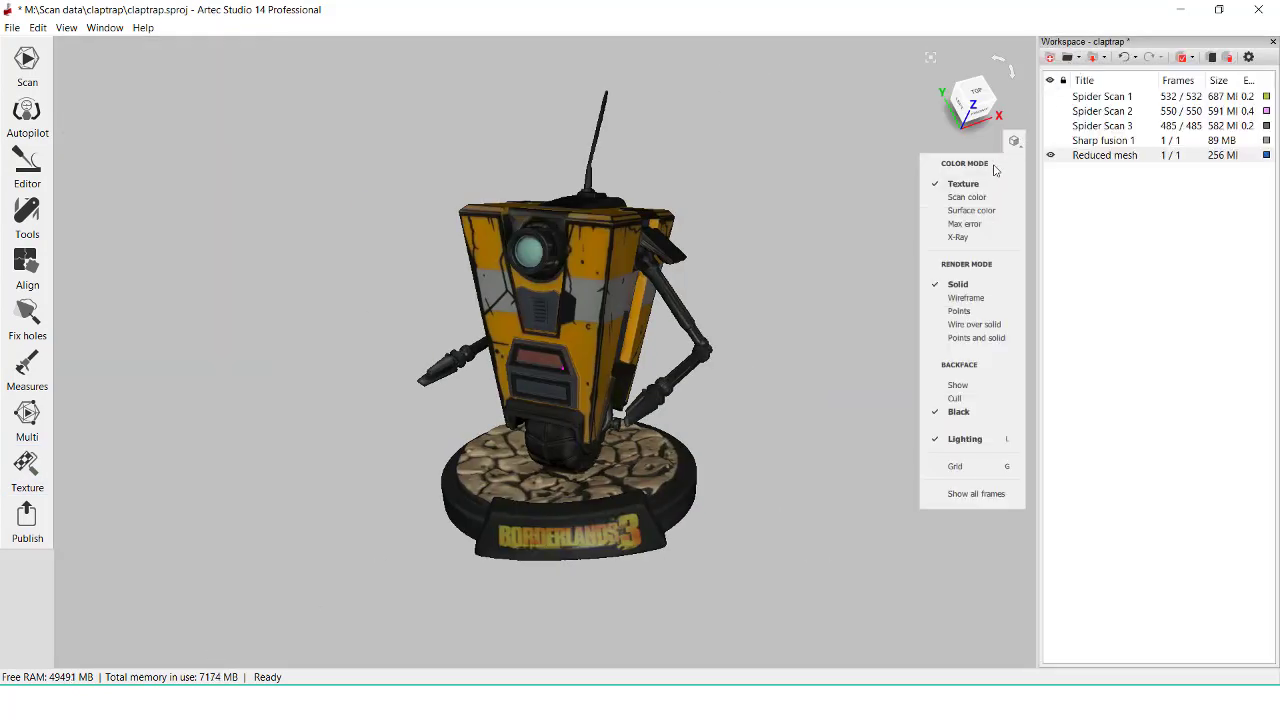
click(966, 198)
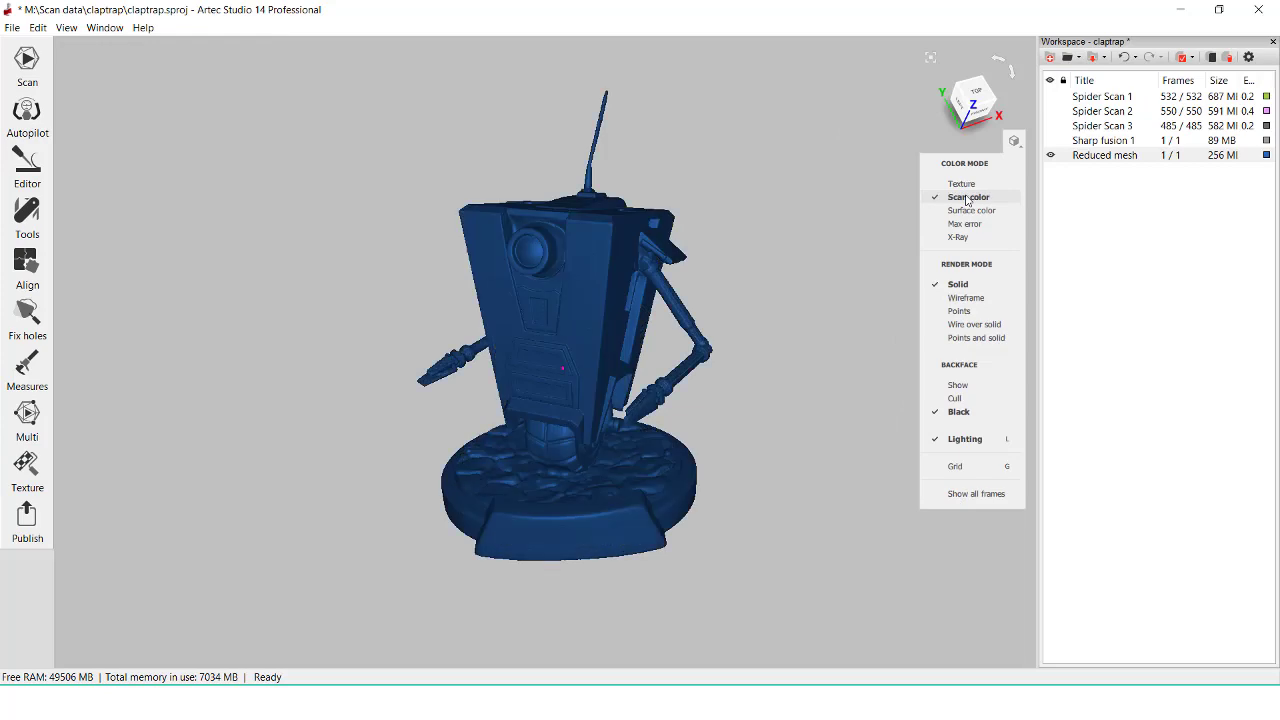
click(962, 185)
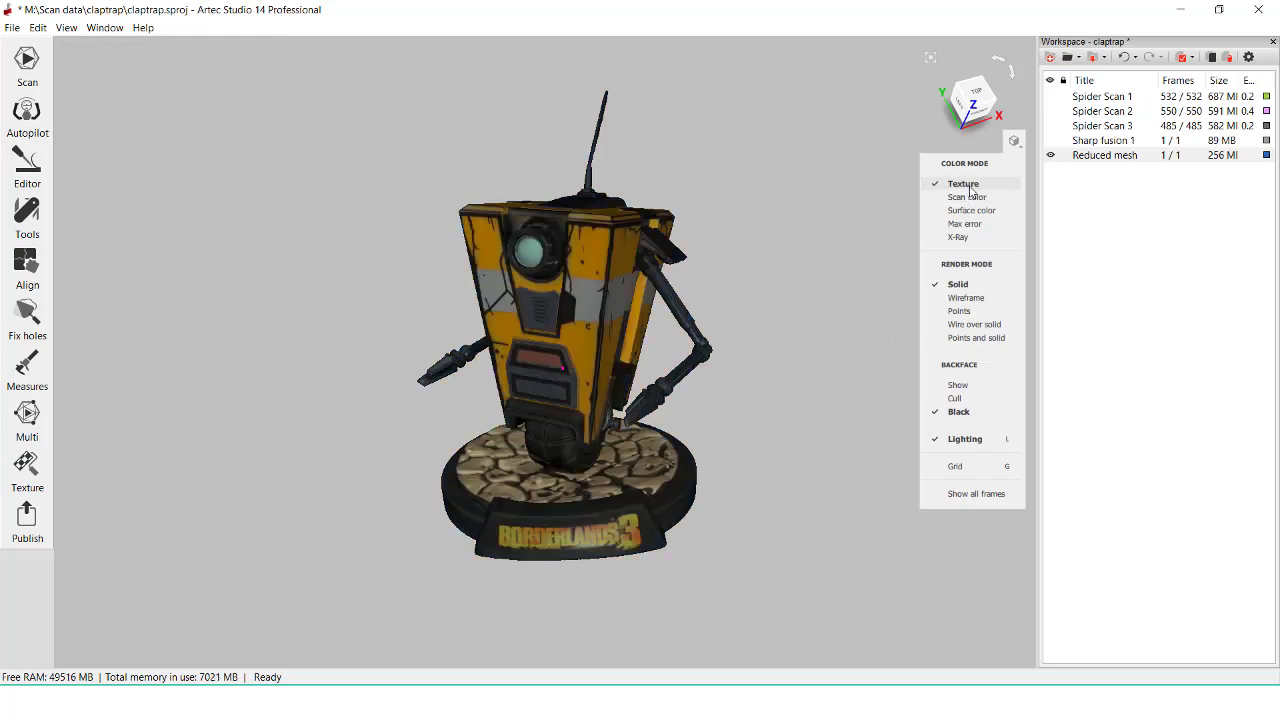
click(1013, 140)
Step: Select Spider Scan 1, 2 and 3 for export texturing of Copy of RM Prev 800 and open the output texture size choices
click(126, 218)
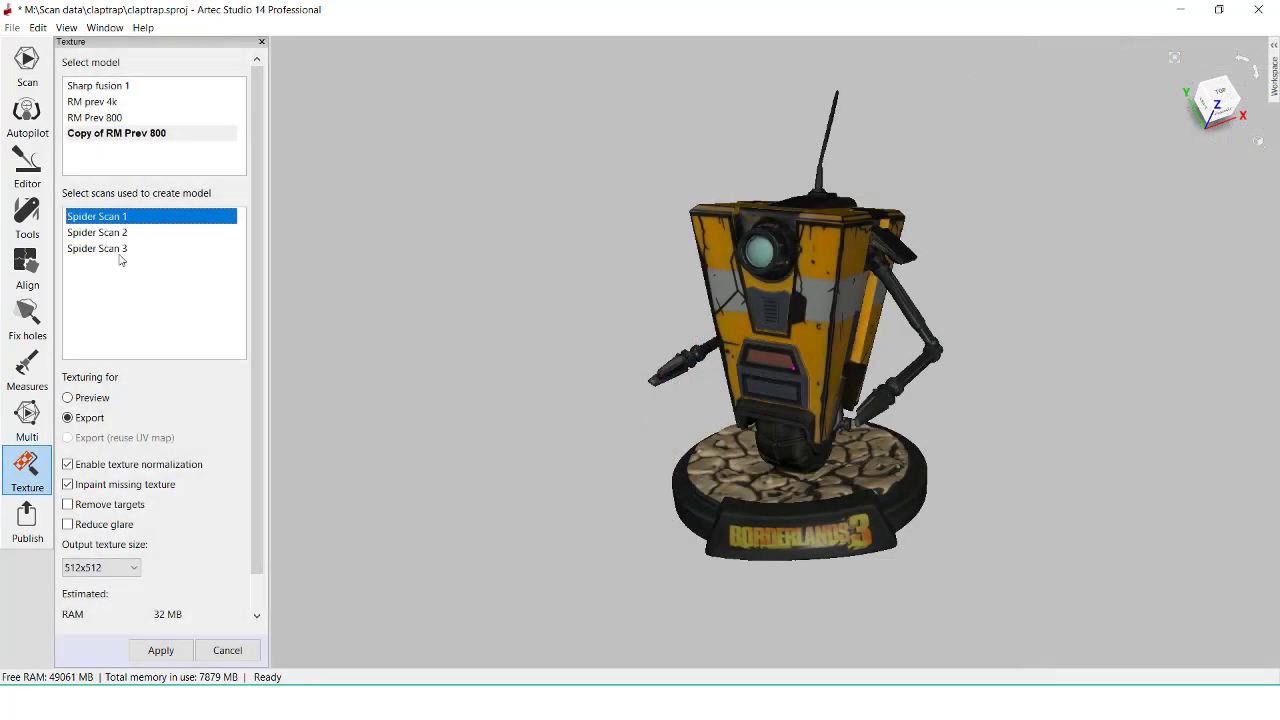
shift+click(123, 250)
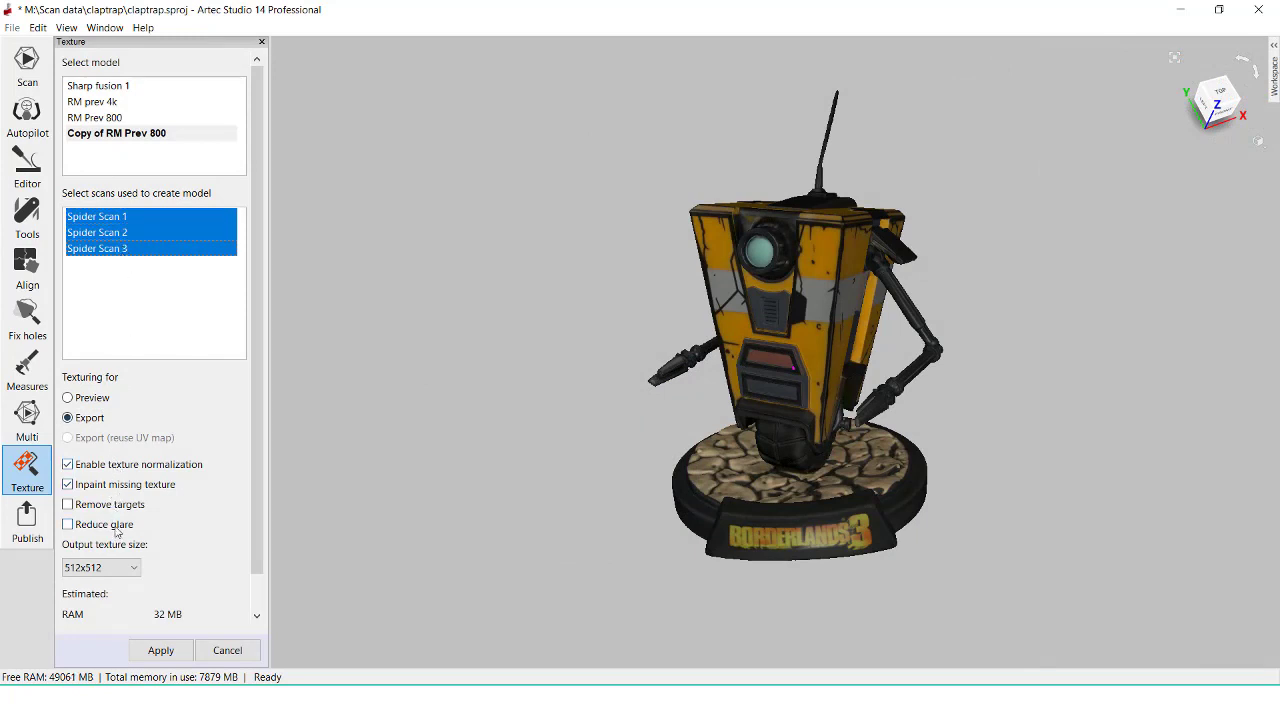
click(115, 566)
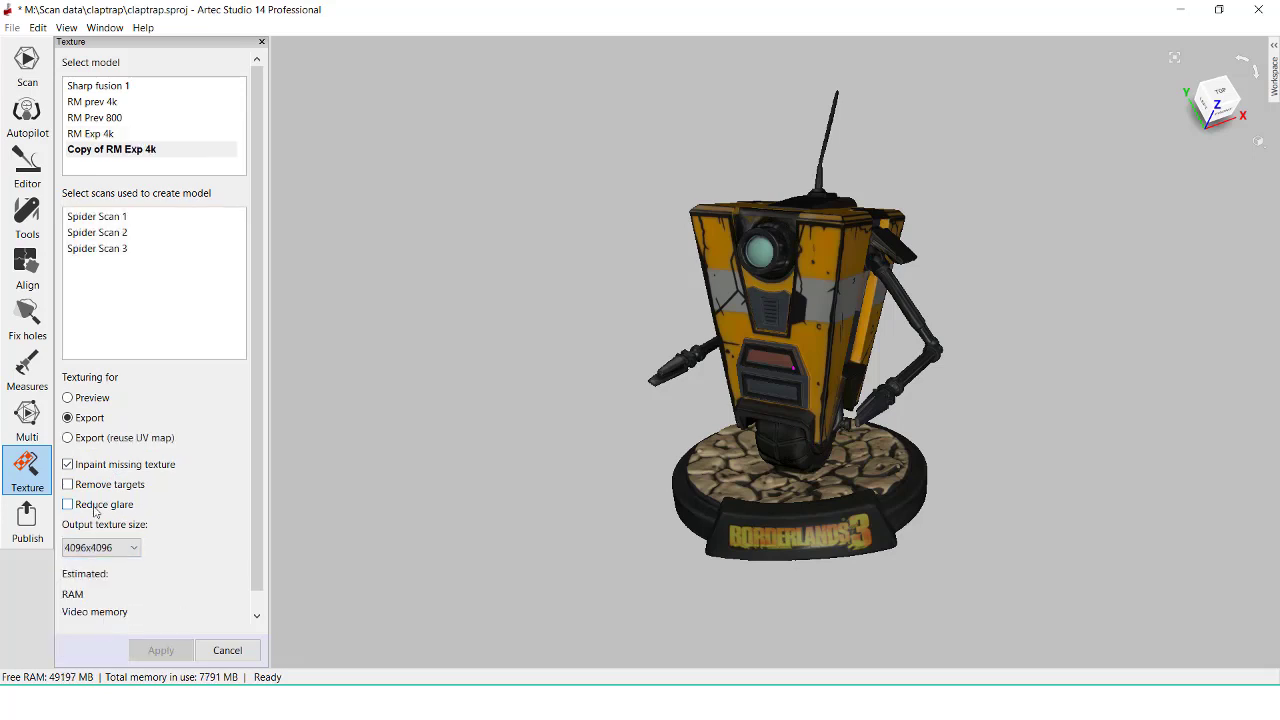
Step: Apply export texturing to Copy of RM Exp 4k from Spider Scan 1, 2 and 3 with glare reduction at level 3
click(96, 506)
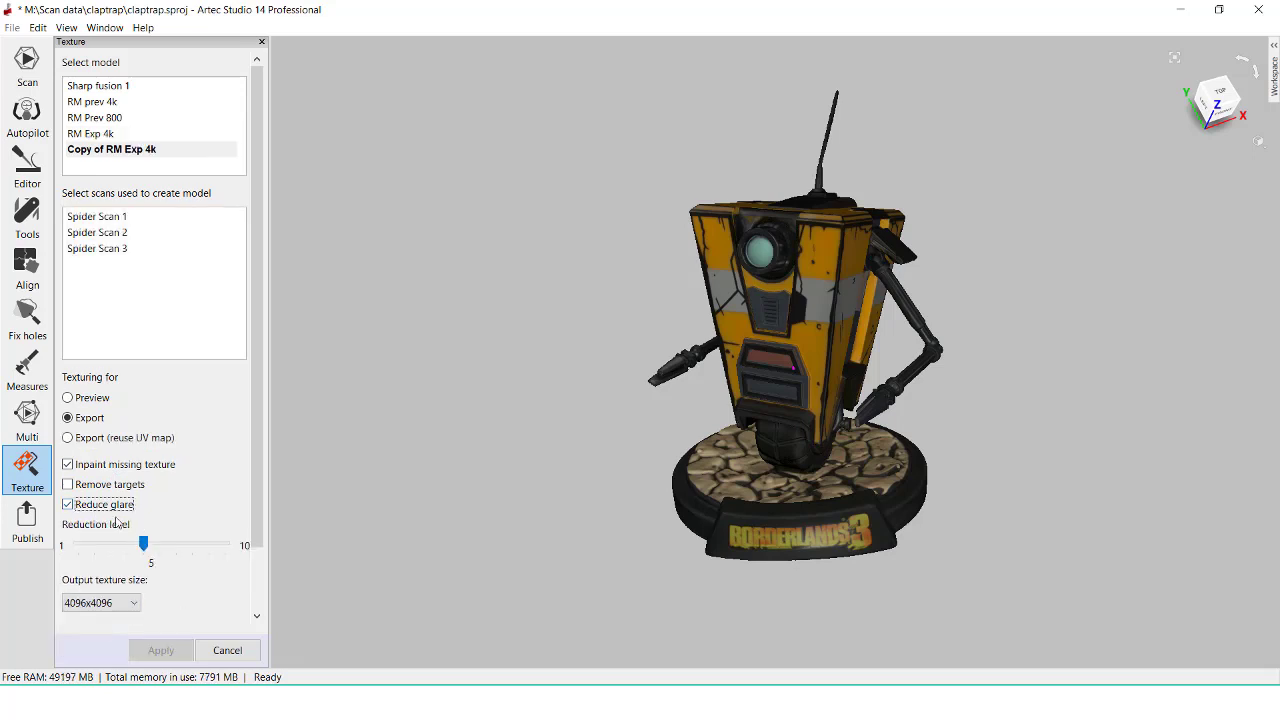
click(119, 219)
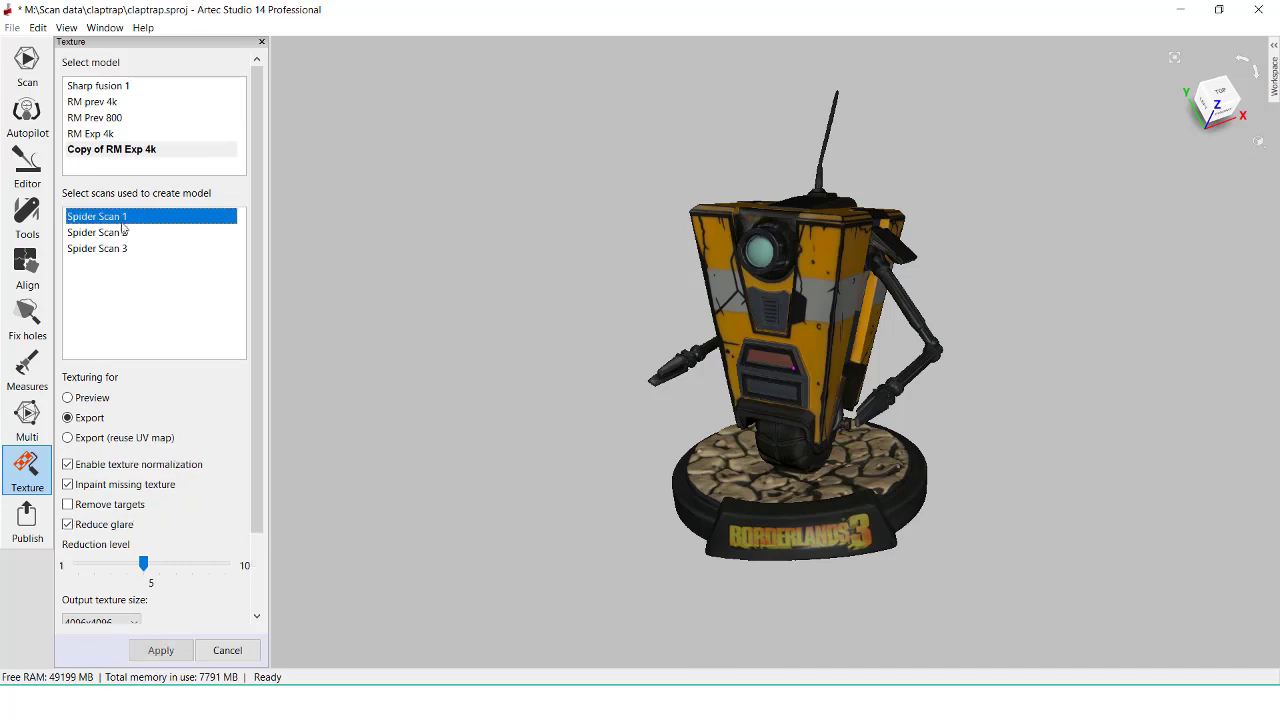
shift+click(117, 248)
drag(261, 410, 265, 509)
drag(150, 472, 110, 472)
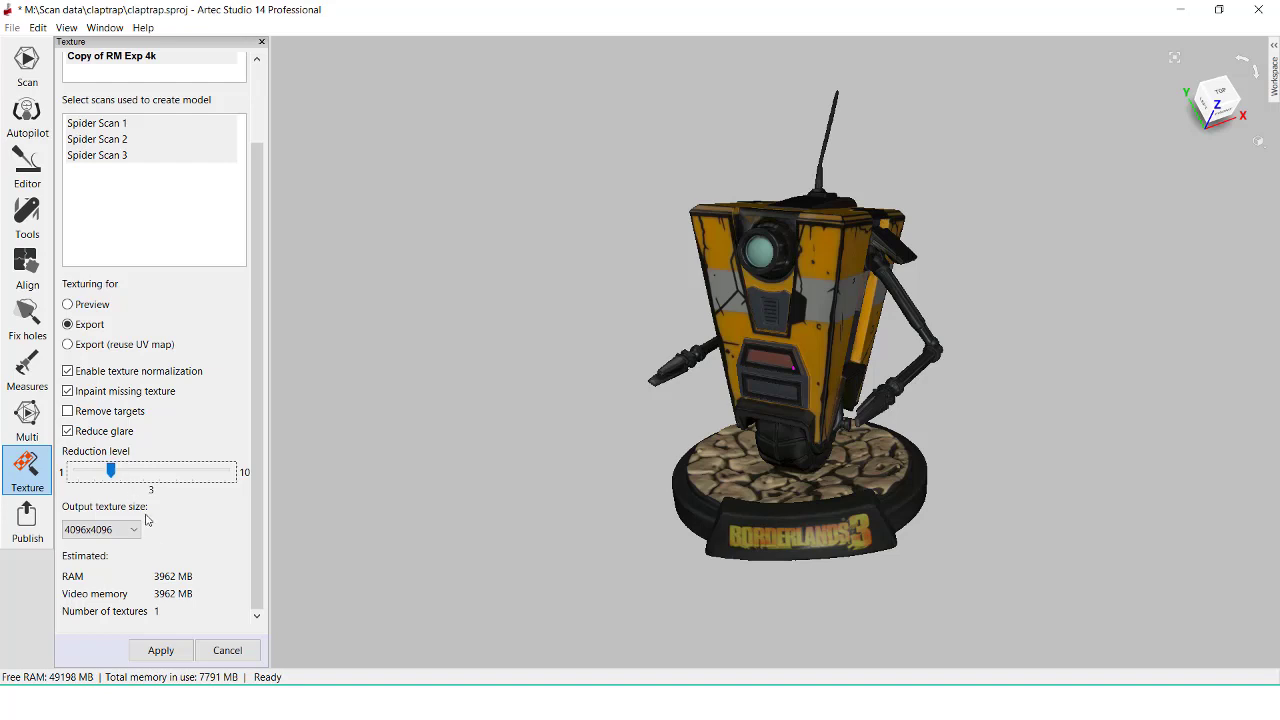
click(160, 651)
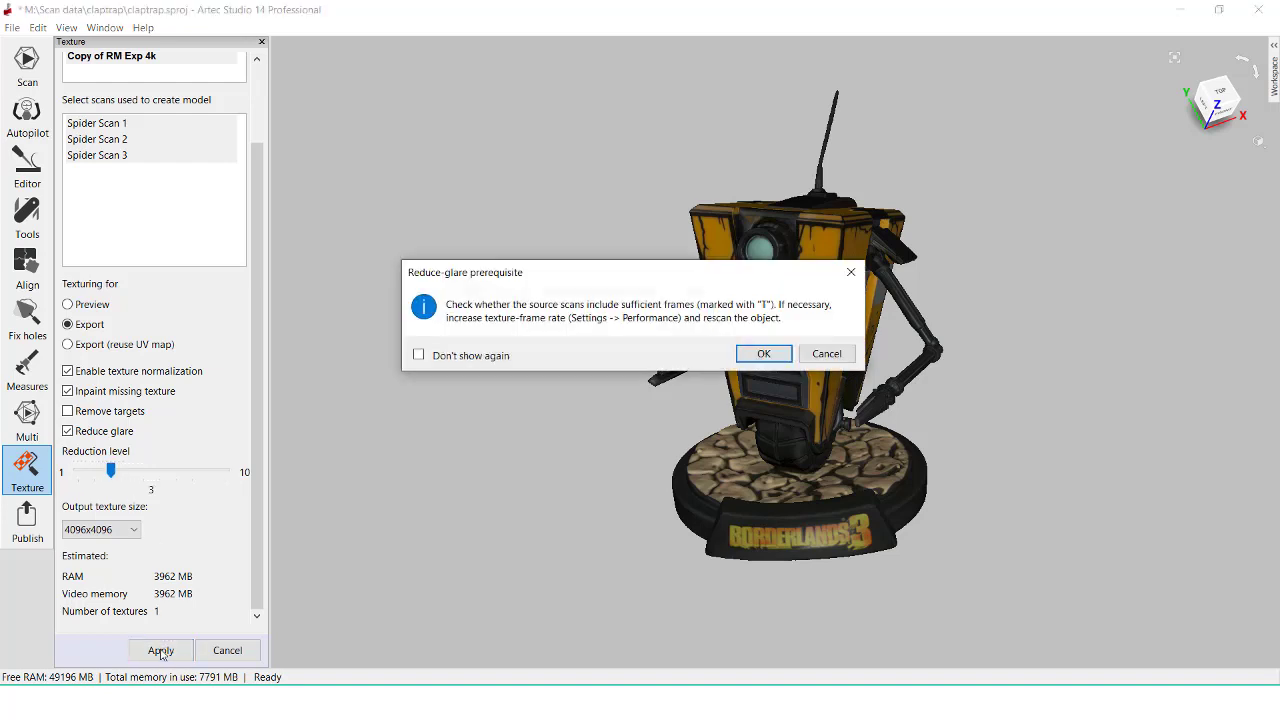
click(763, 353)
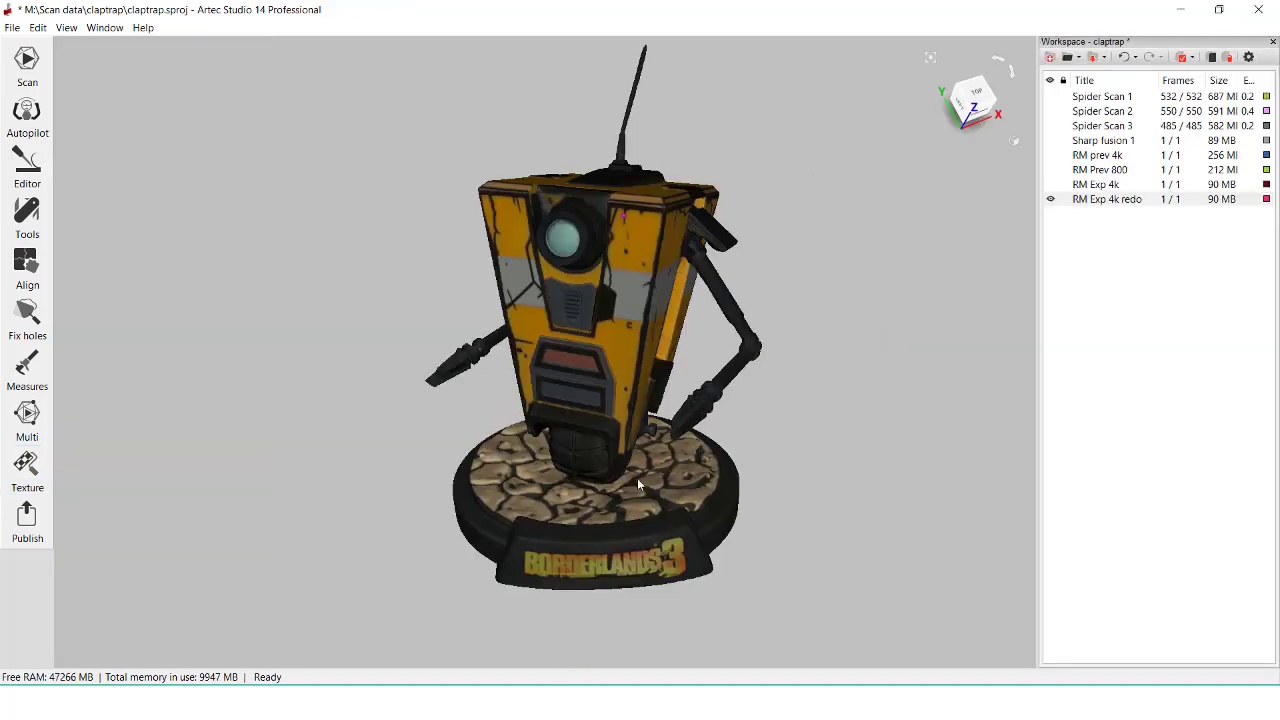
Step: Compare the texture glare of RM Exp 4k and RM Exp 4k redo on the front of the Borderlands 3 base
drag(637, 478, 586, 442)
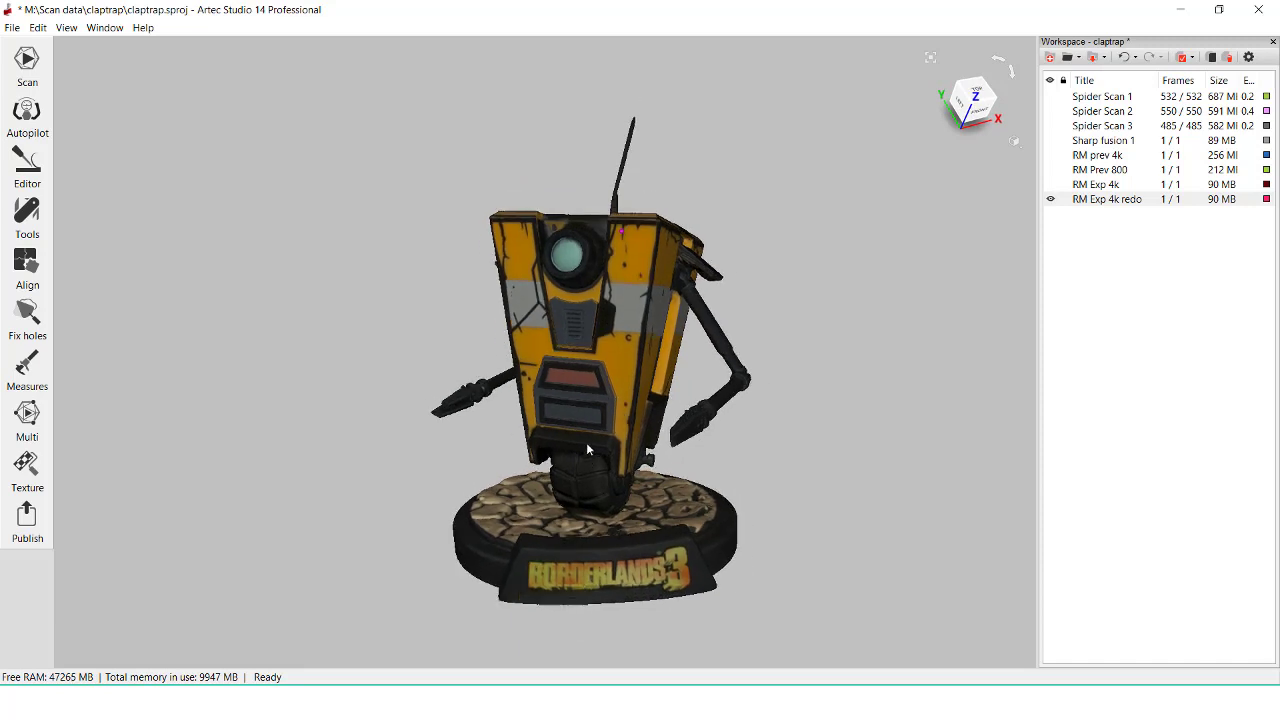
scroll(548, 372, up, 5)
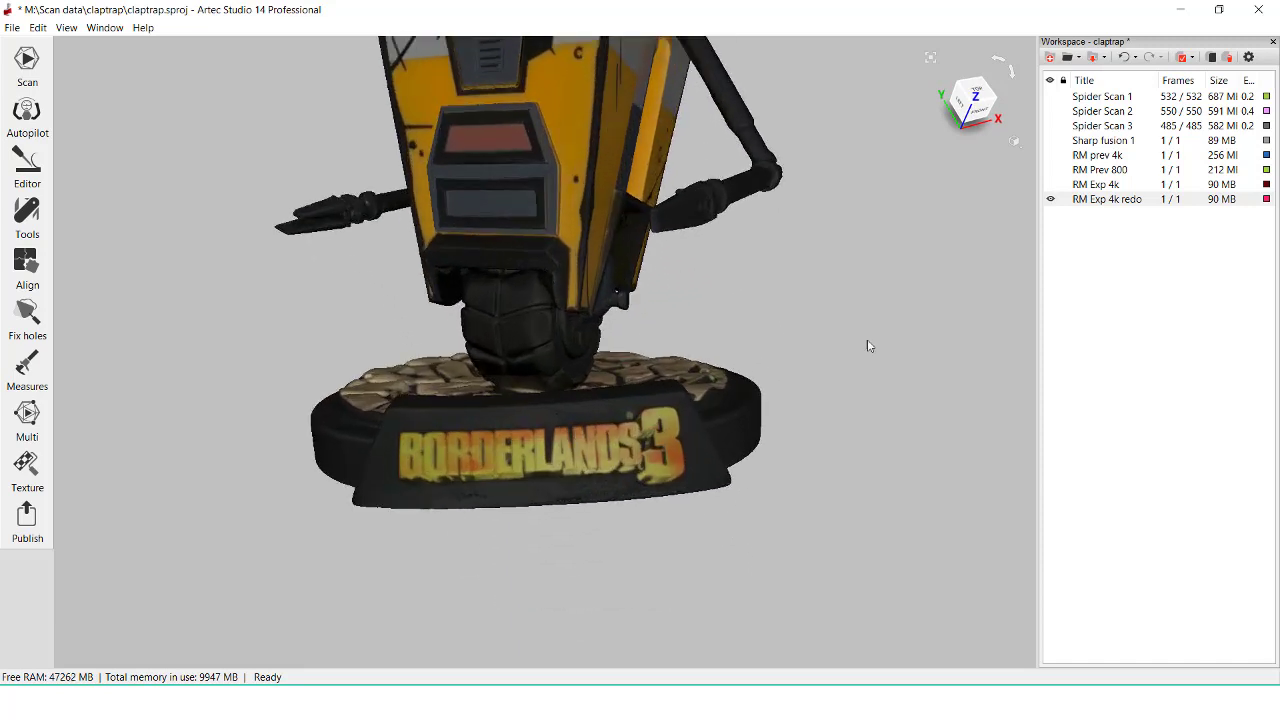
click(1051, 186)
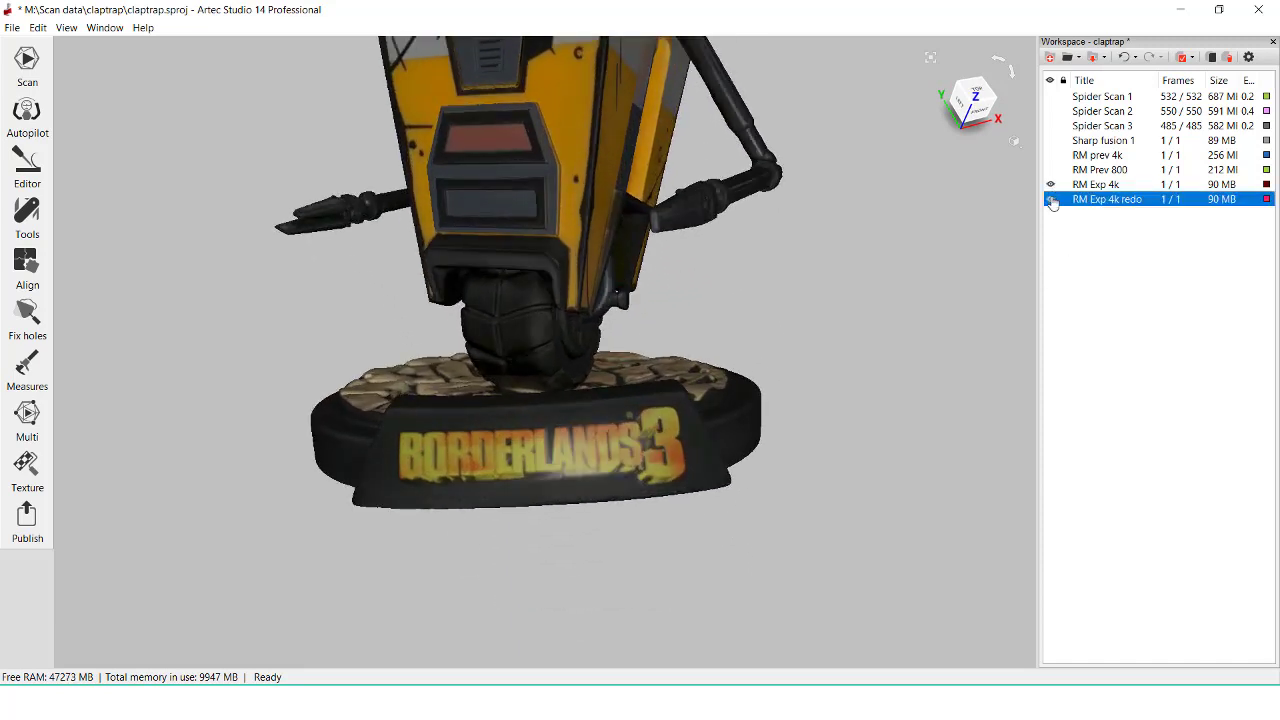
click(1050, 200)
click(1051, 198)
click(1052, 199)
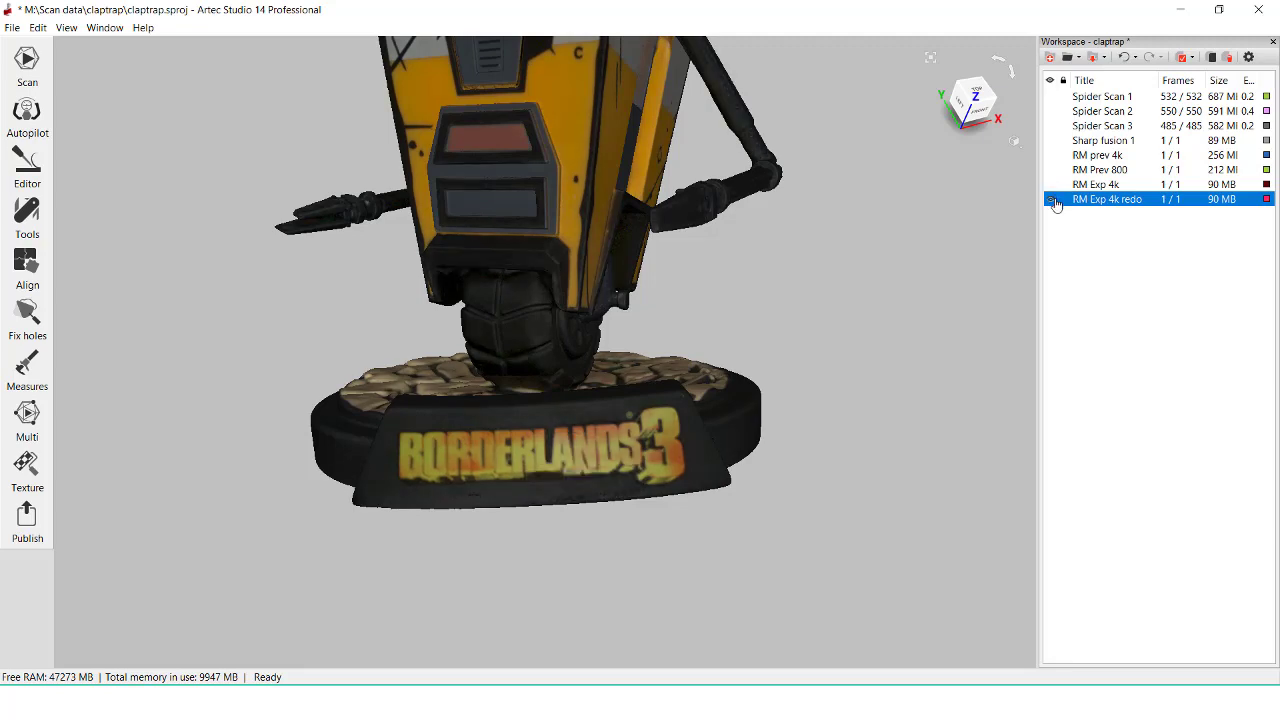
Step: Compare the textures of RM Exp 4k and RM Exp 4k redo on the back of the robot
scroll(740, 240, down, 5)
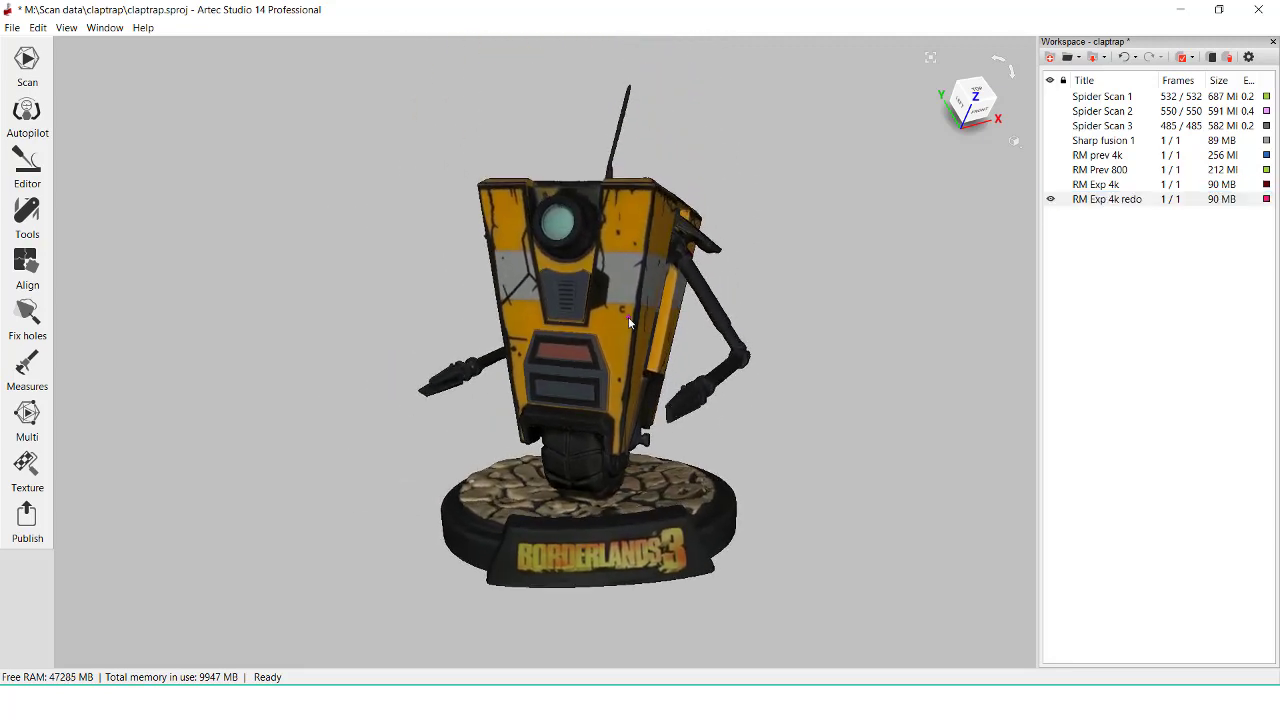
drag(679, 334, 797, 275)
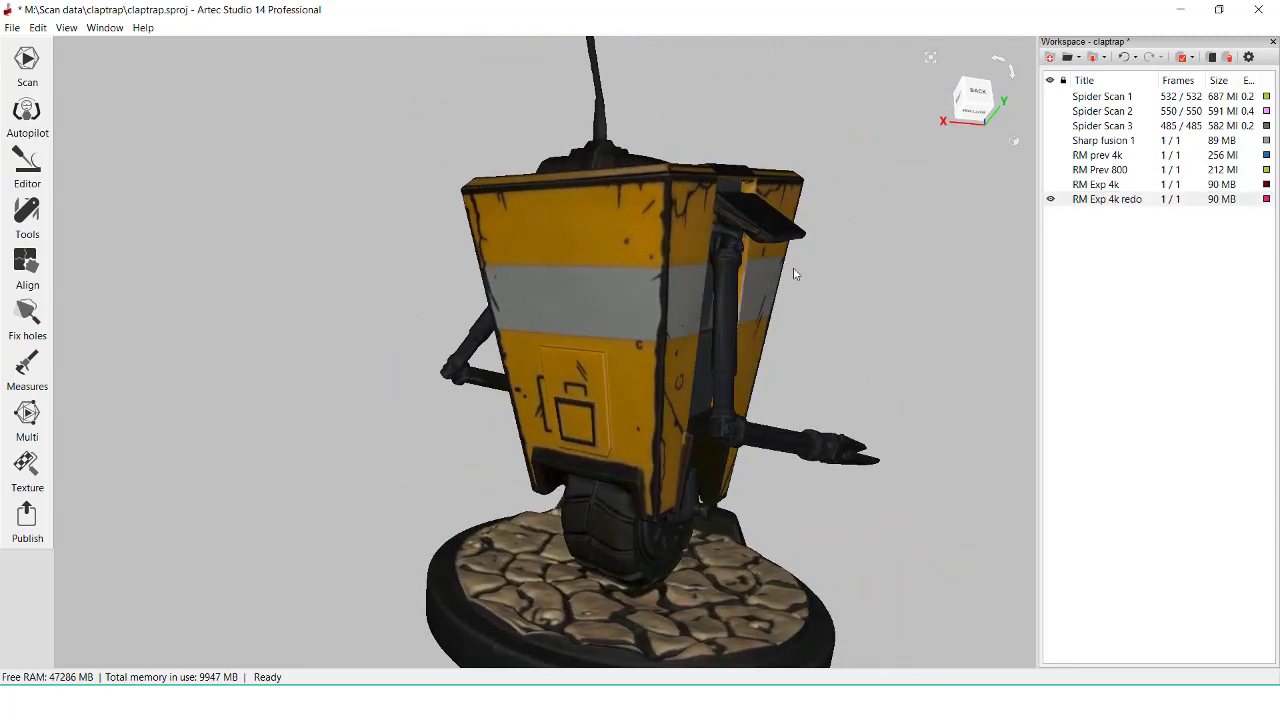
click(1051, 199)
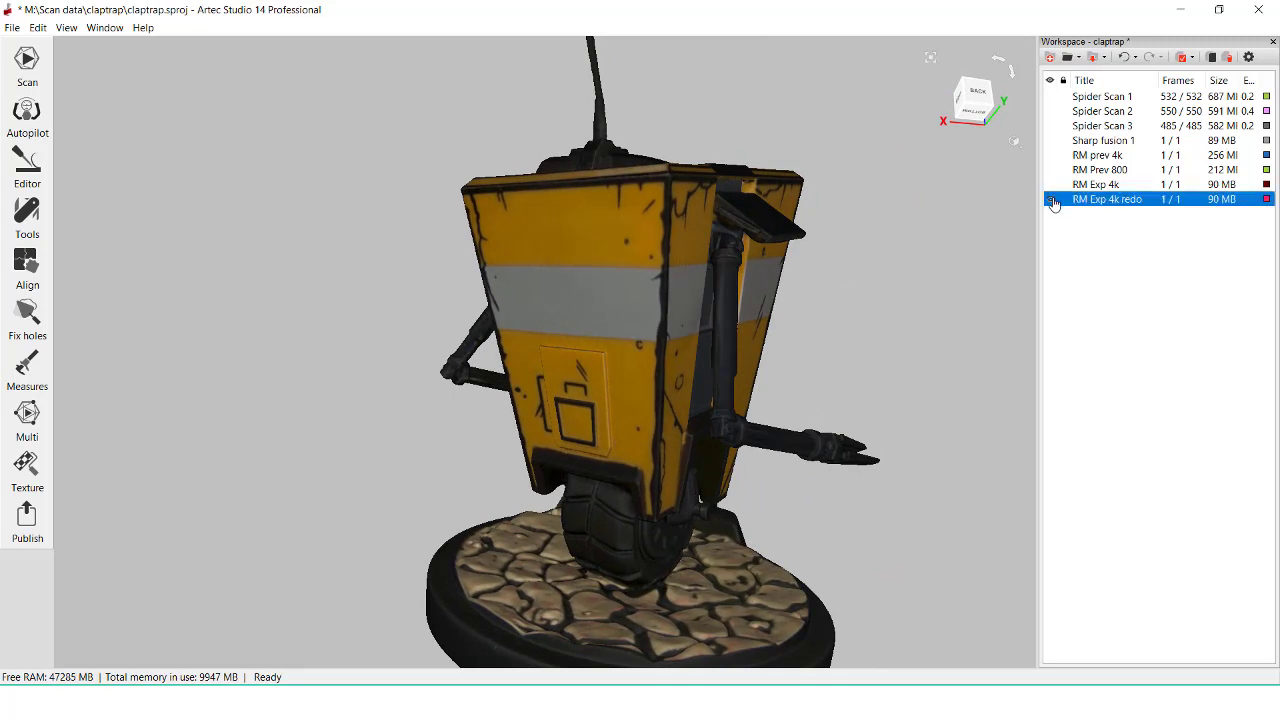
click(1052, 186)
click(1051, 200)
click(1052, 187)
click(1052, 200)
drag(735, 353, 822, 326)
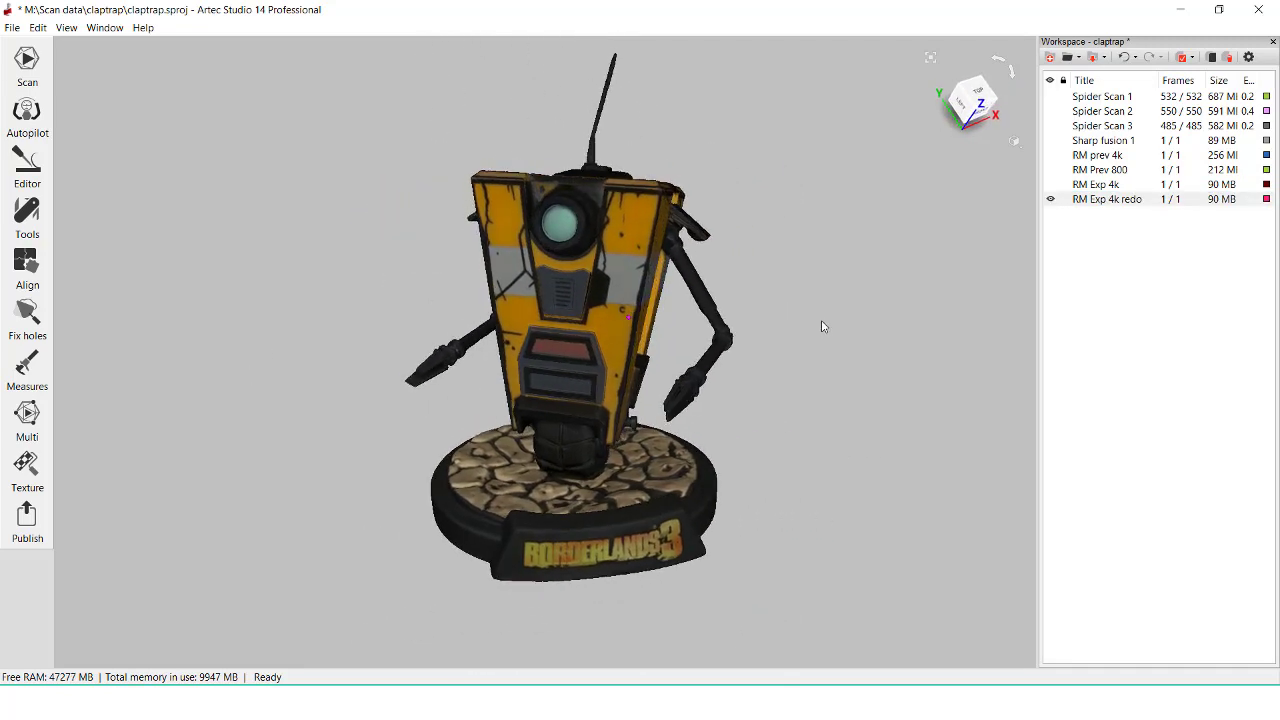
Step: Examine the Export (reuse UV map) texturing option for RM Exp 4k redo and leave the texture settings without applying
click(27, 468)
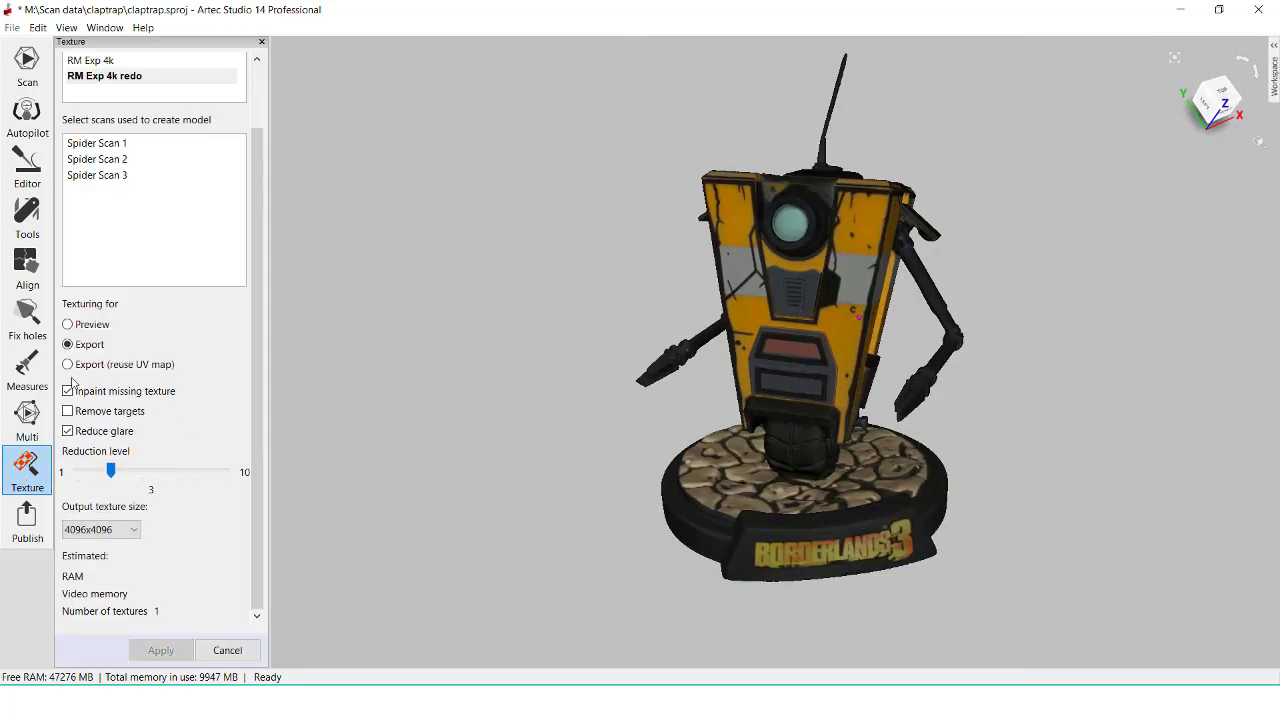
click(68, 366)
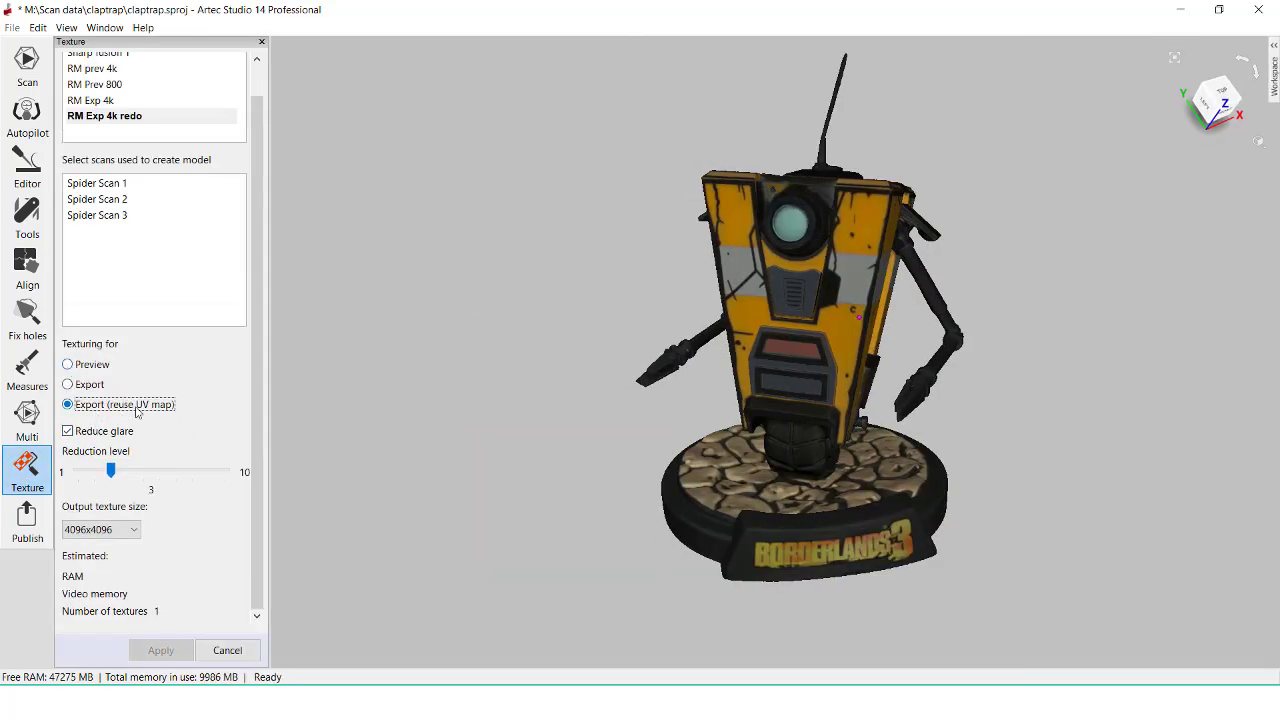
click(223, 652)
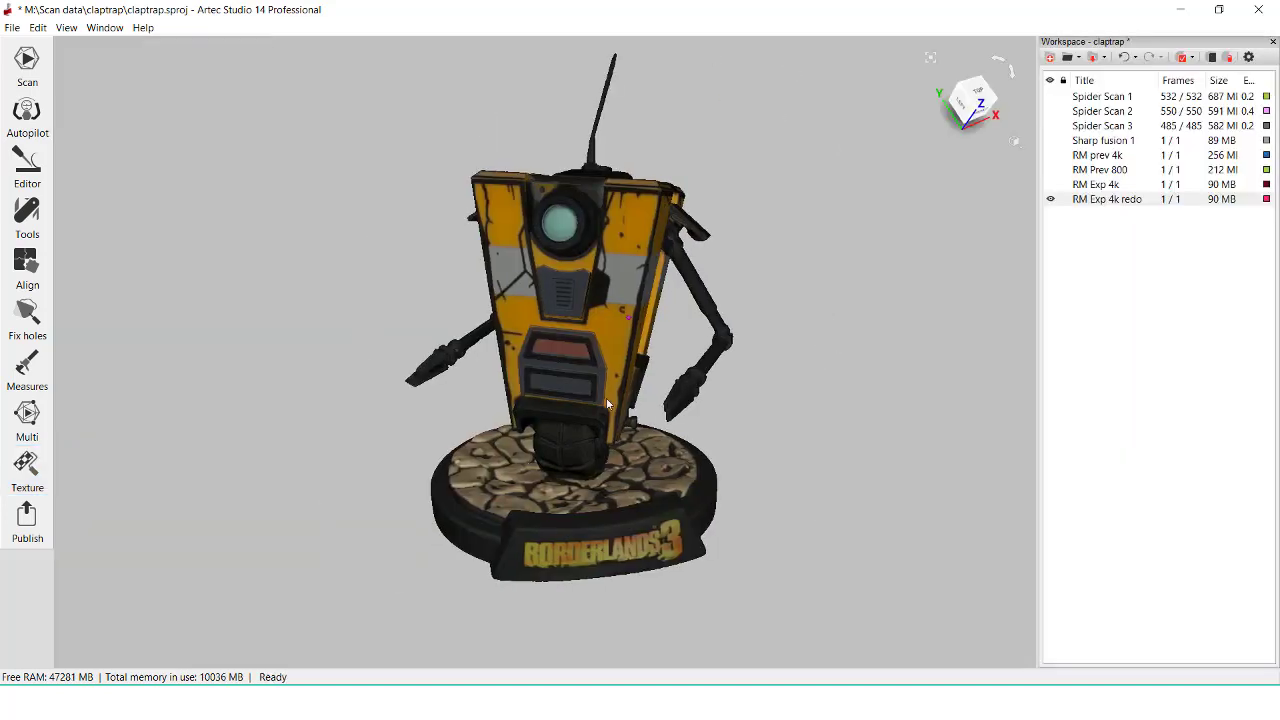
Step: Export the RM Exp 4k redo mesh as claptrap.obj in Wavefront OBJ format with a png texture
click(12, 27)
mouse_move(46, 165)
click(293, 177)
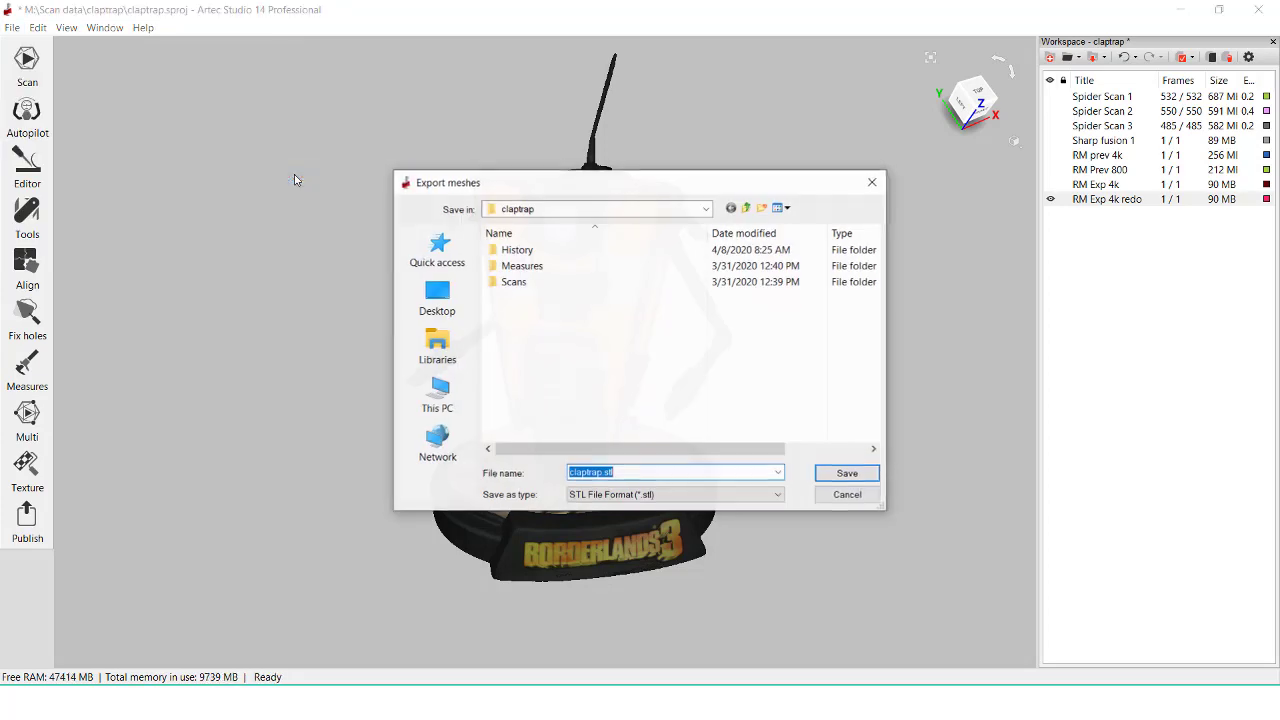
click(615, 497)
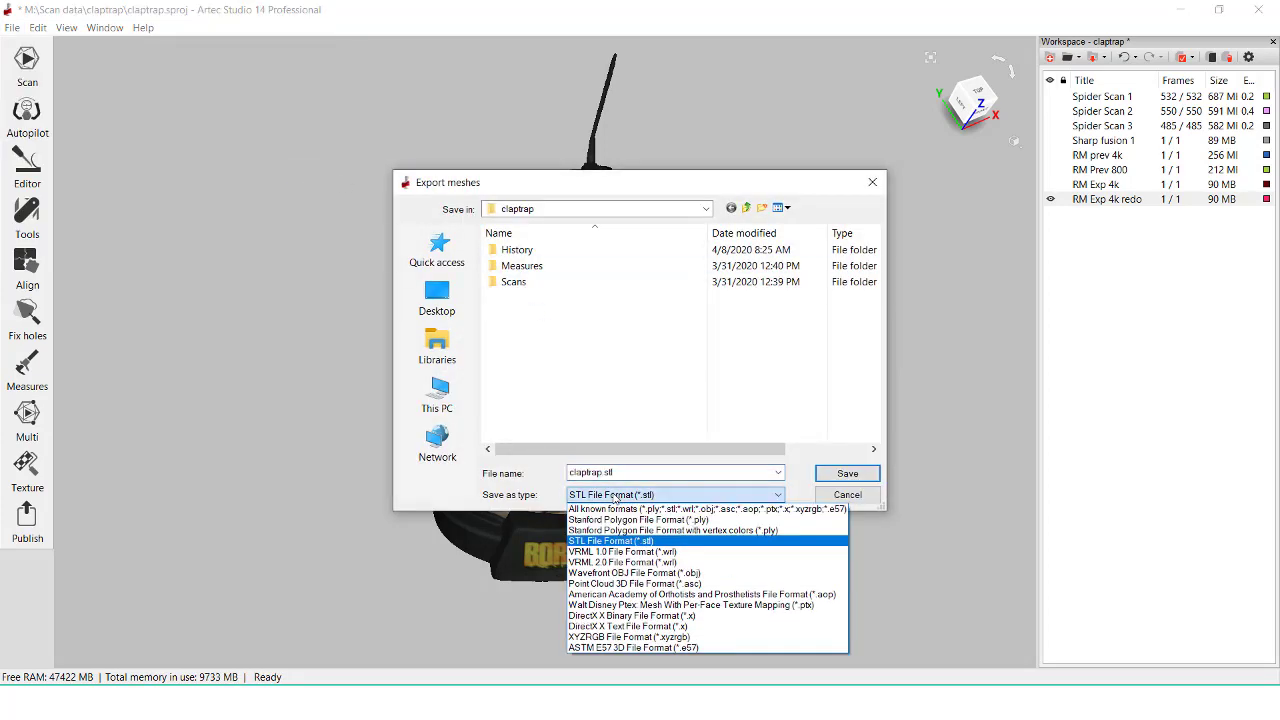
click(621, 574)
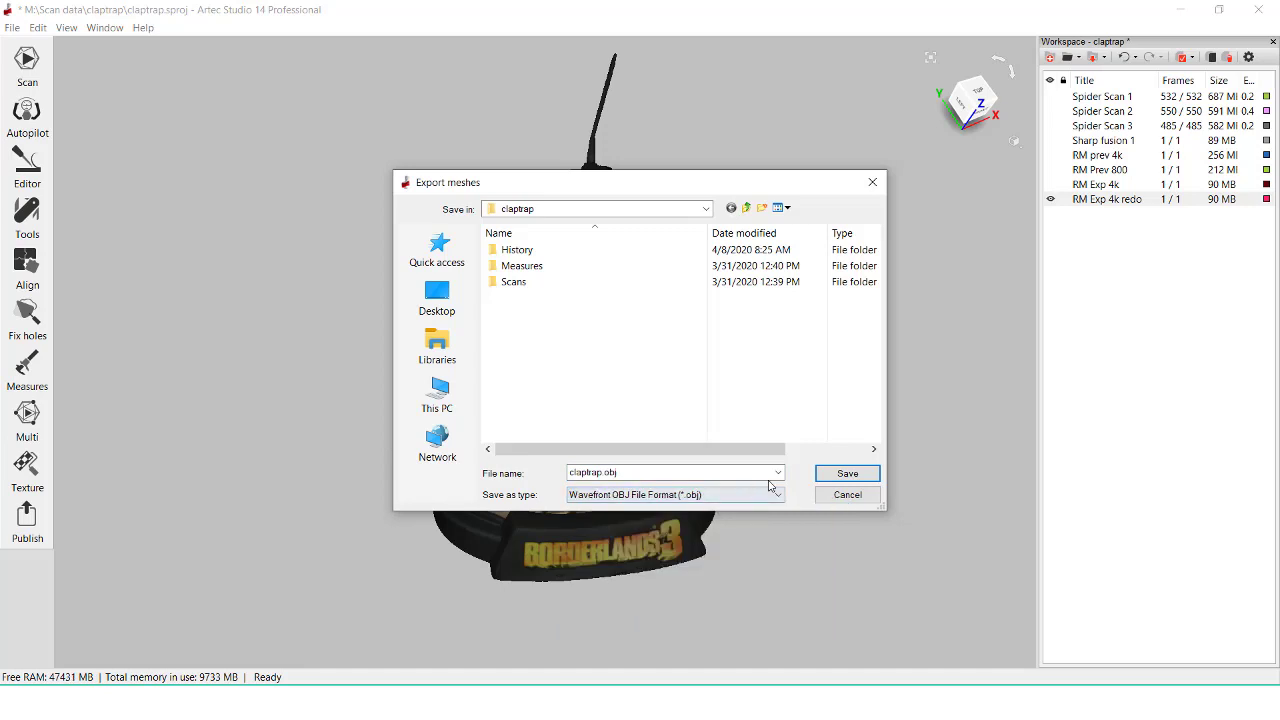
click(847, 474)
click(700, 338)
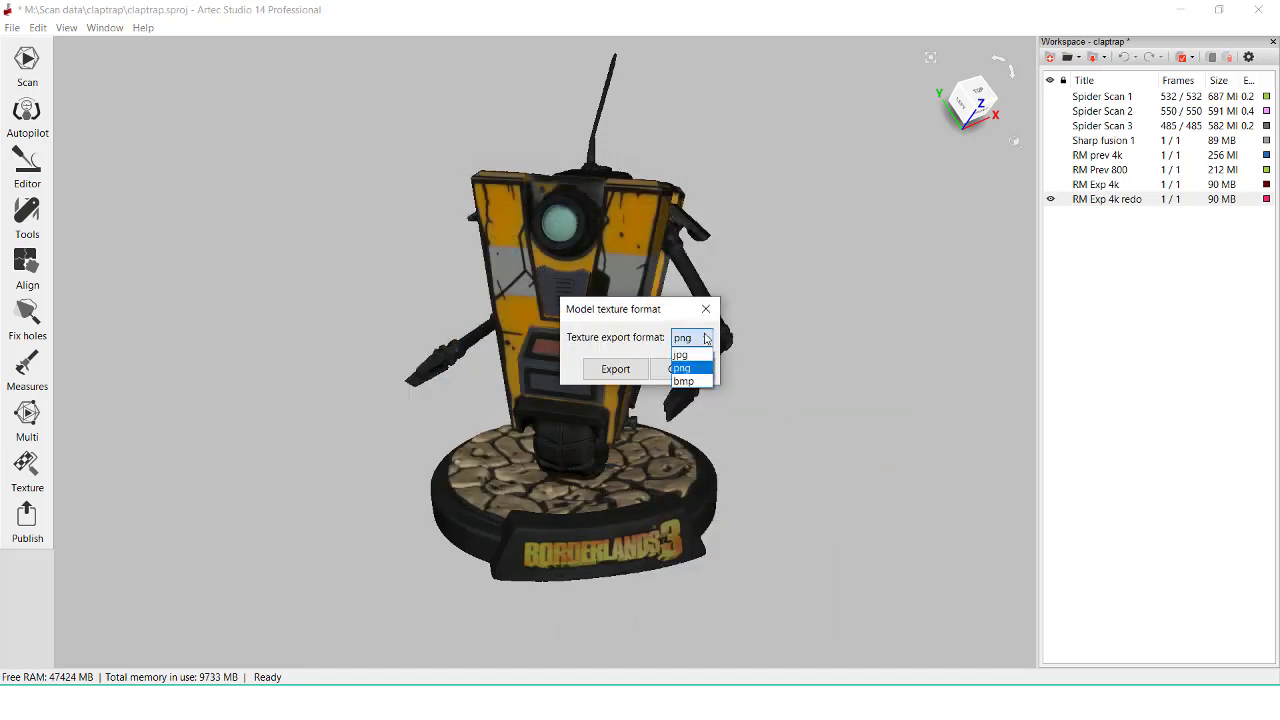
click(698, 372)
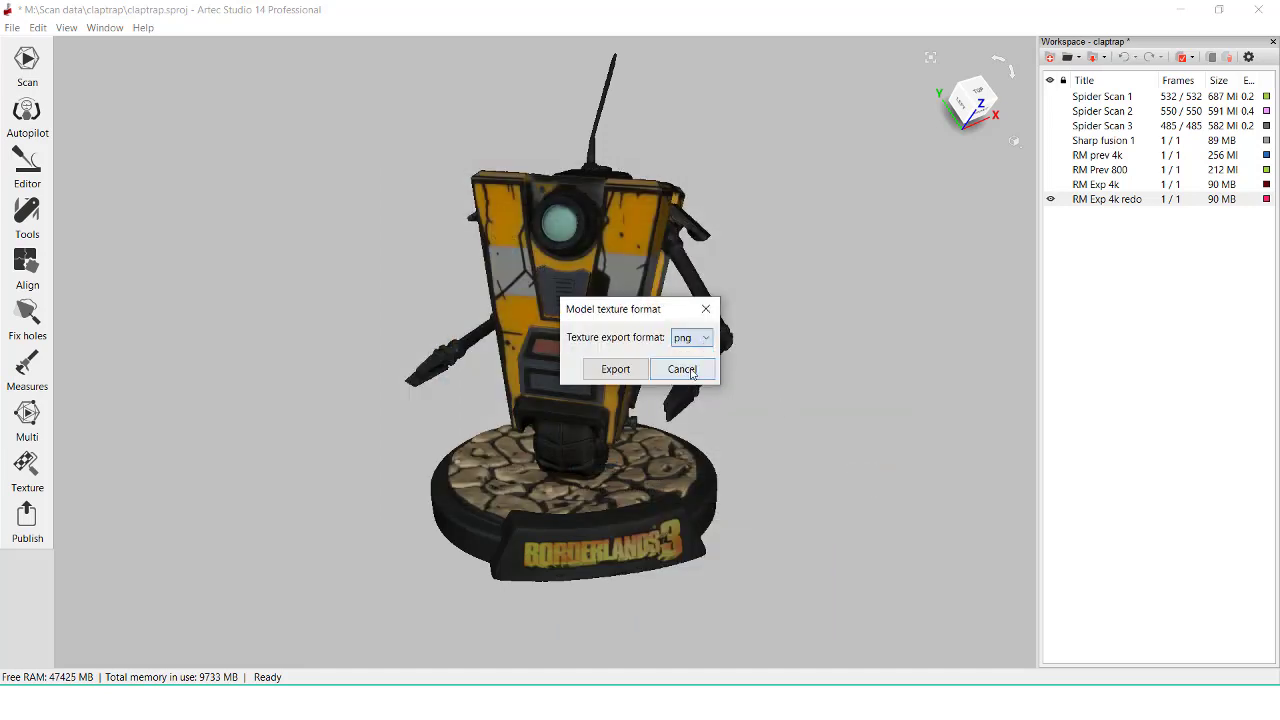
click(614, 370)
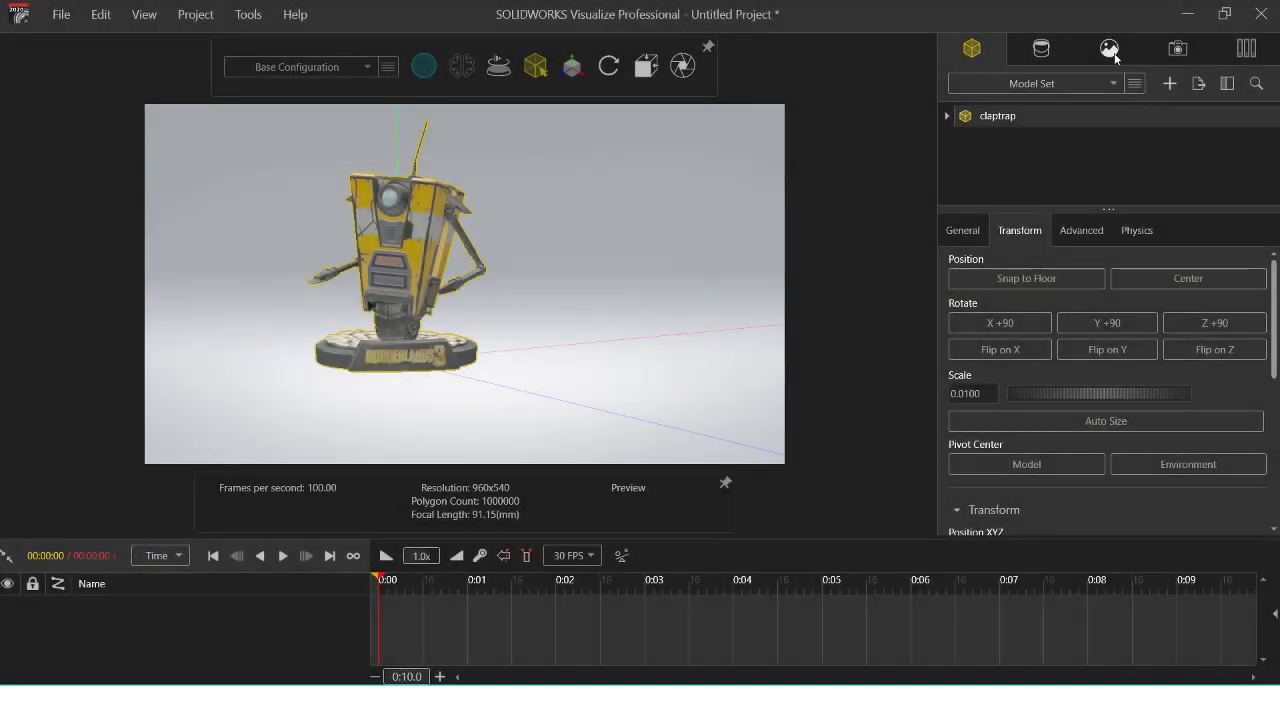
Step: In SOLIDWORKS Visualize, add a new Sunlight environment to the claptrap project and show its location, date and time settings
click(1110, 50)
right_click(1089, 142)
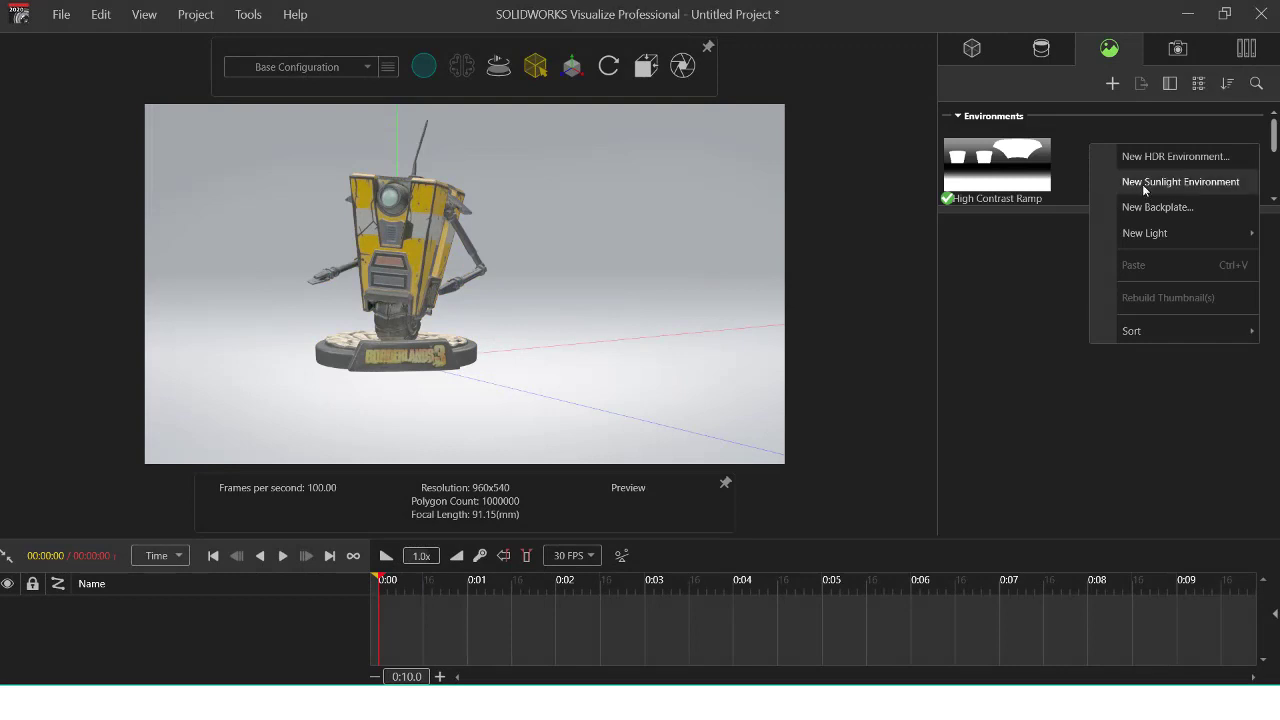
click(1110, 182)
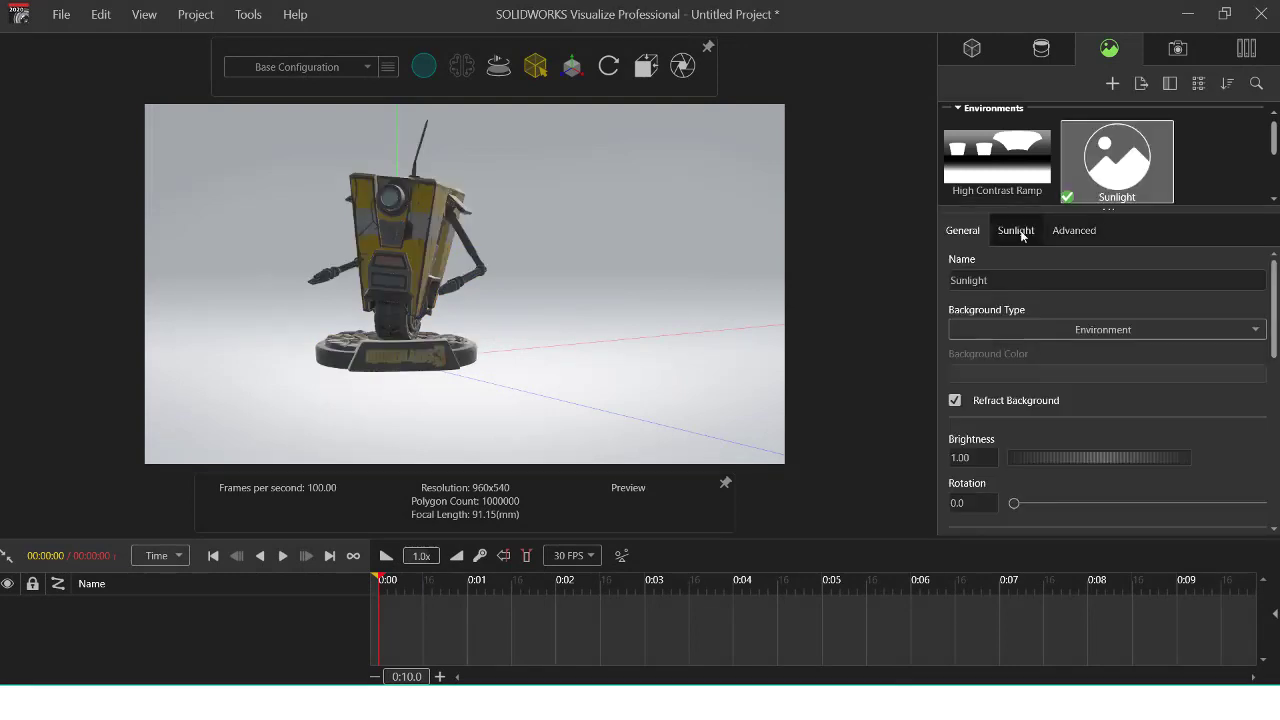
click(1018, 232)
click(964, 232)
scroll(1000, 344, down, 3)
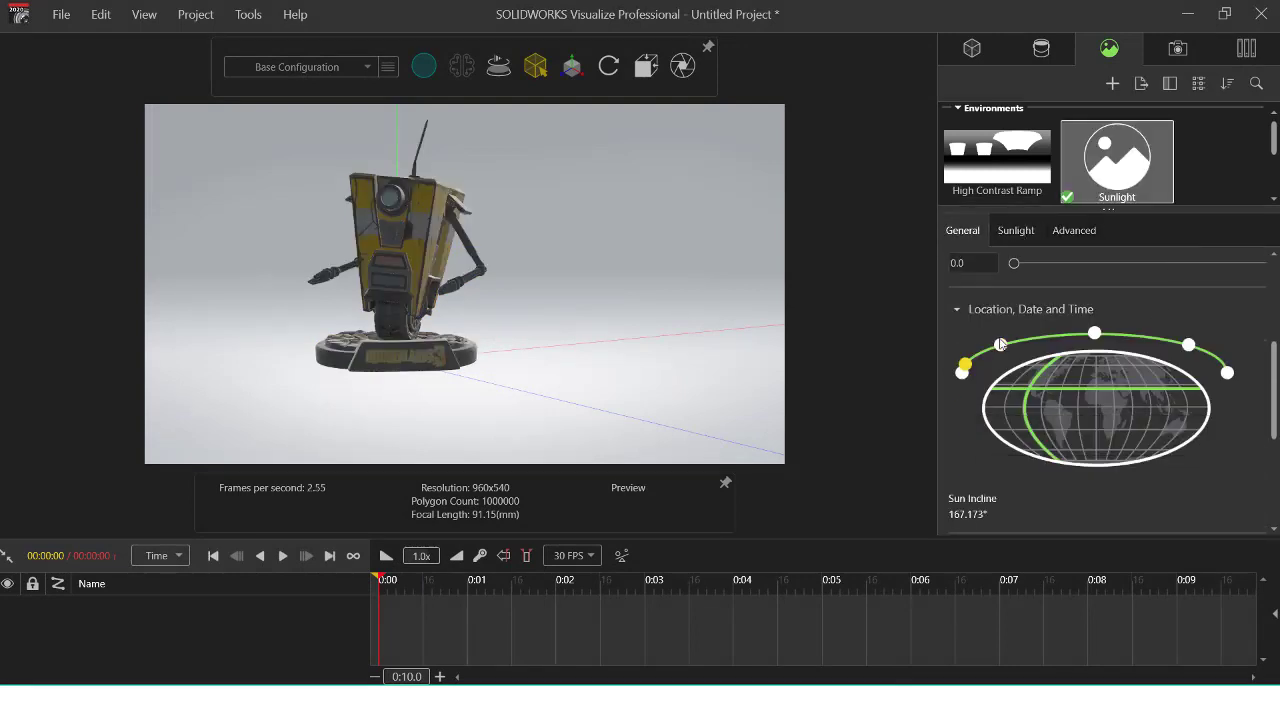
Step: Select the claptrap's material_0 appearance and open its appearance type choices
click(1041, 48)
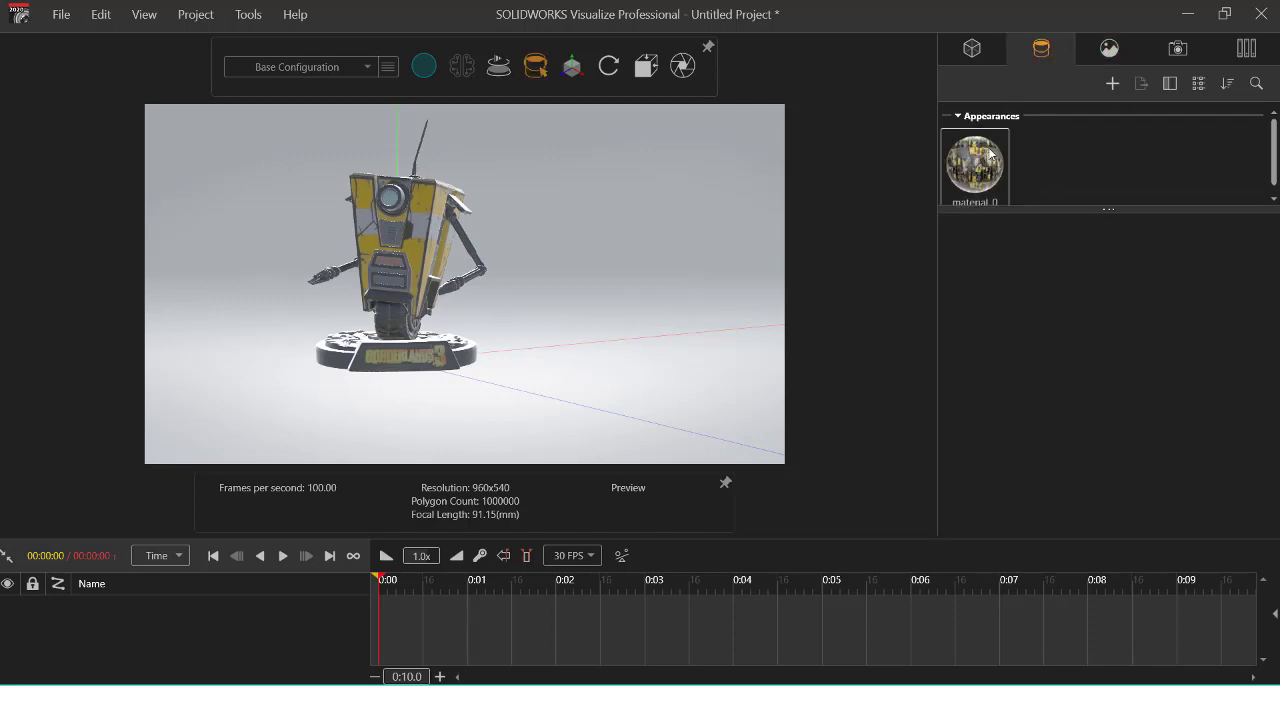
click(990, 150)
click(1071, 329)
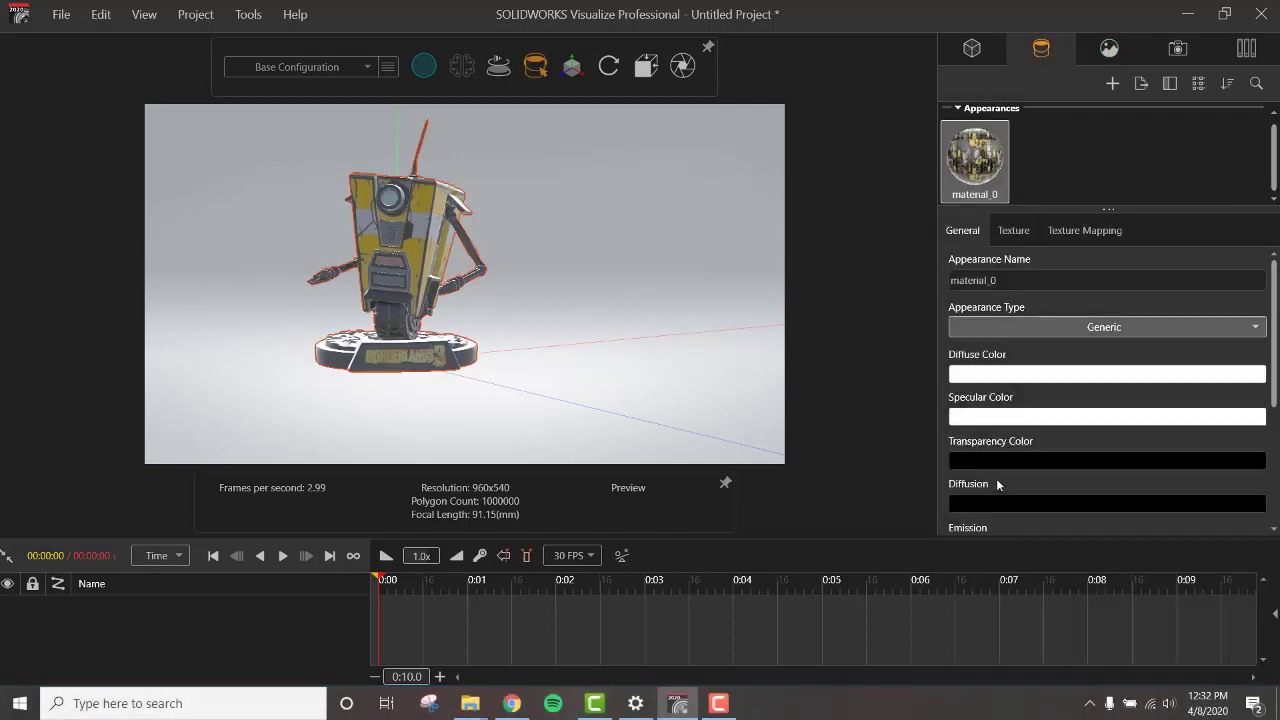